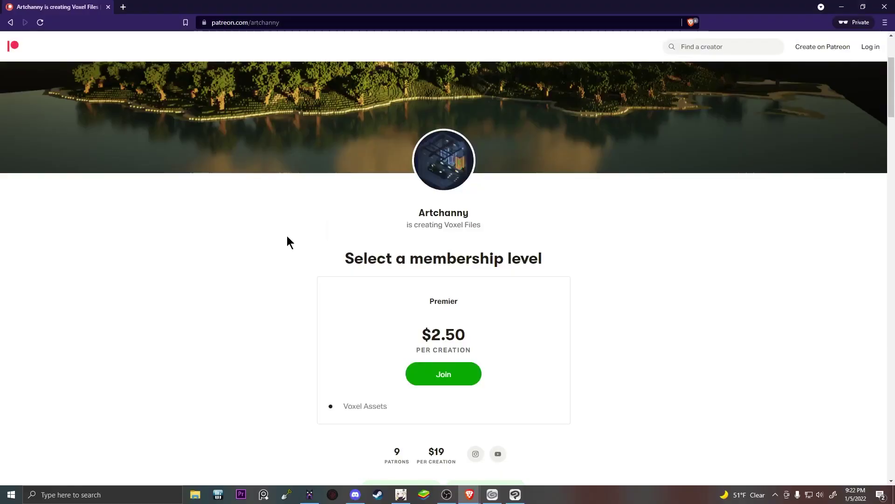
- Review the creator's Patreon page, comparing the membership level, the locked Sci-Fi Asset Prop Pack post and the Sci-Fi Props (Free_Version) post
scroll(287, 236, "down", 3)
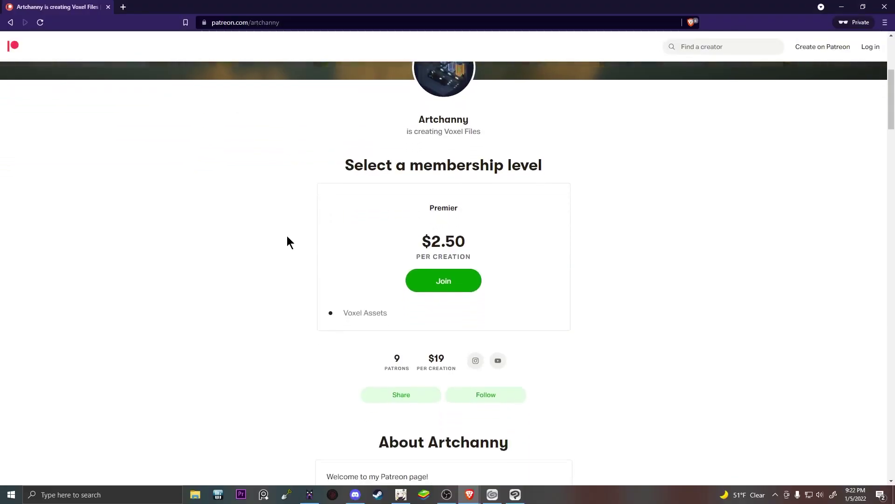
scroll(290, 236, "down", 7)
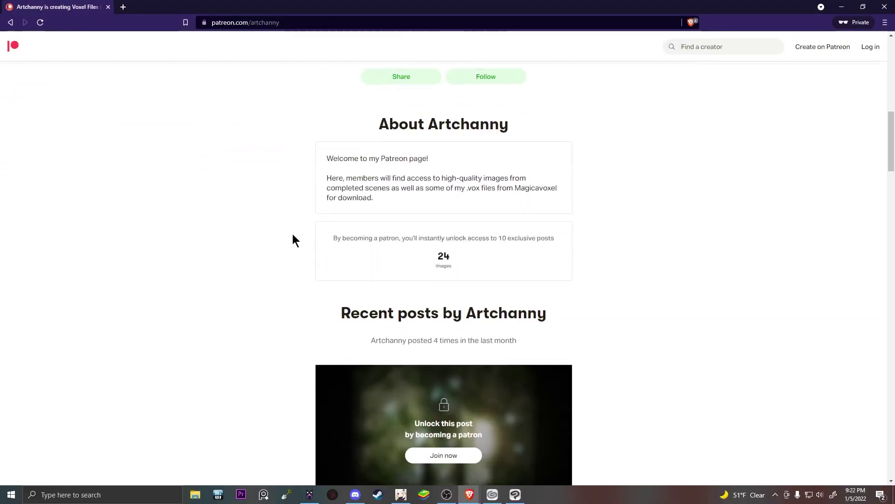
scroll(295, 234, "down", 5)
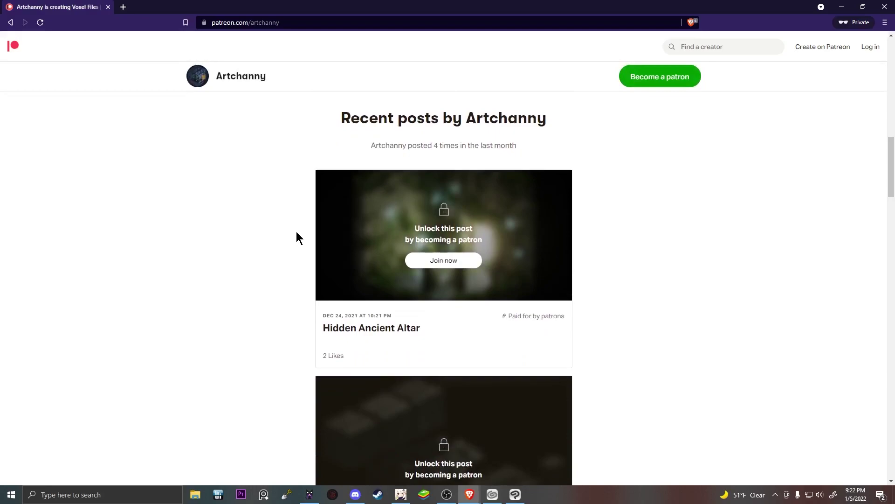
scroll(299, 237, "down", 3)
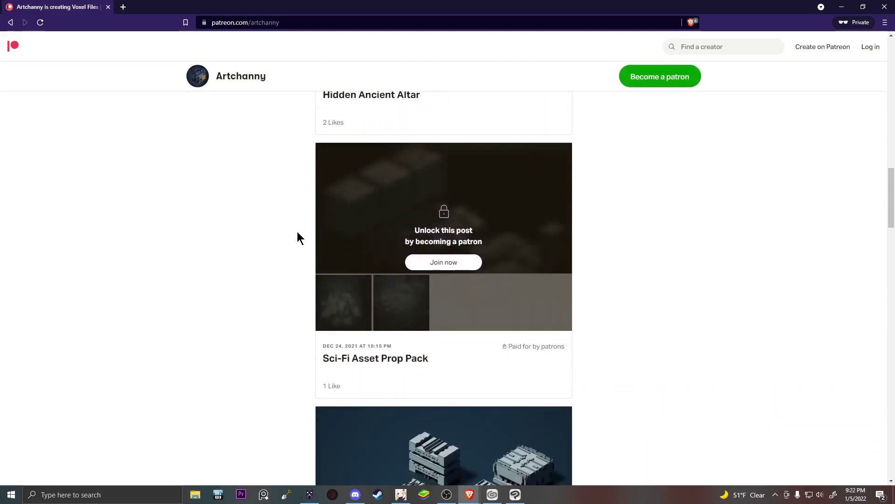
scroll(297, 232, "down", 2)
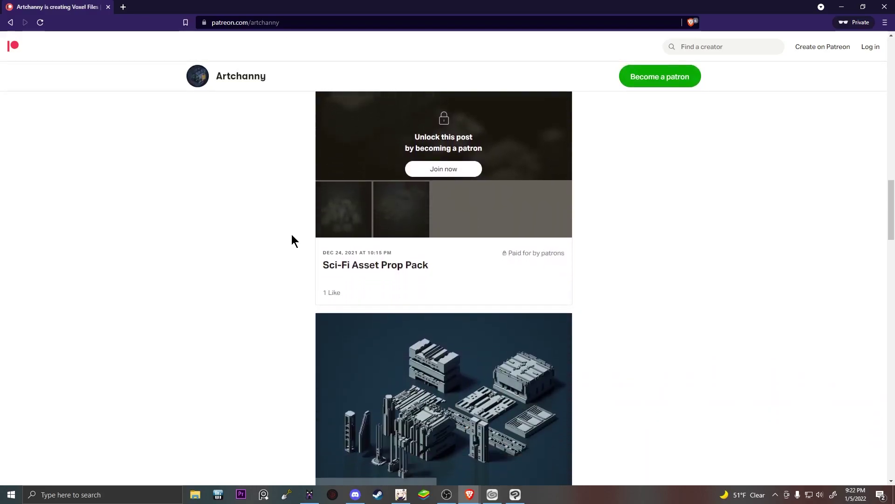
scroll(292, 234, "up", 2)
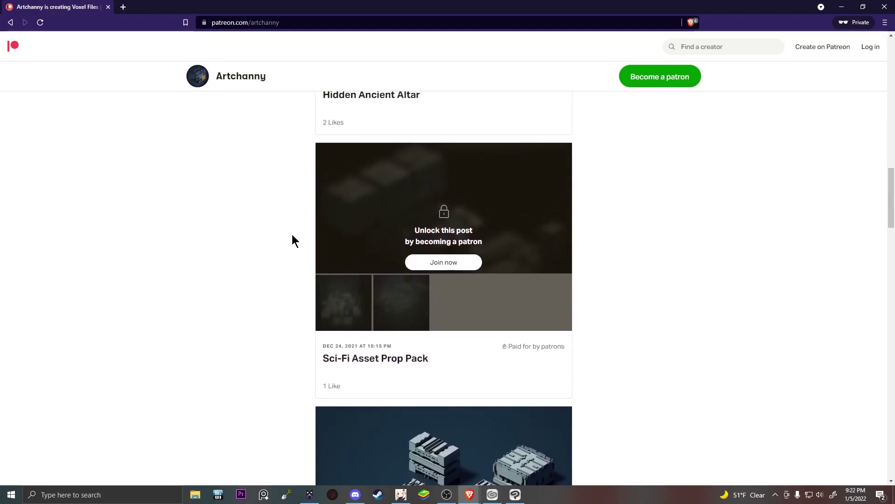
scroll(291, 235, "up", 1)
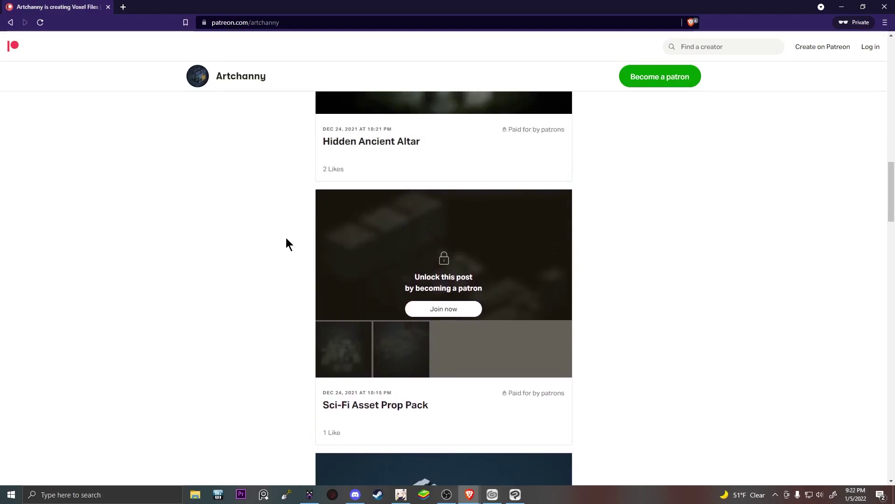
scroll(281, 243, "down", 1)
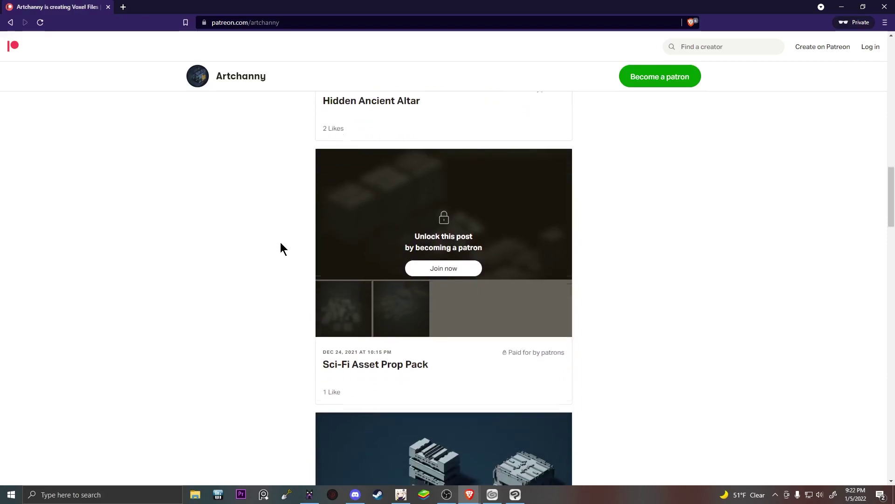
scroll(283, 243, "up", 1)
scroll(284, 240, "down", 5)
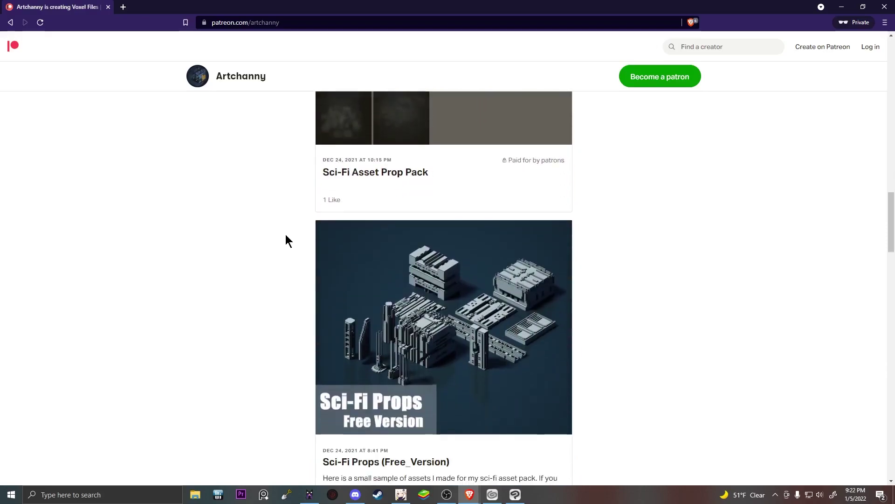
scroll(269, 247, "down", 1)
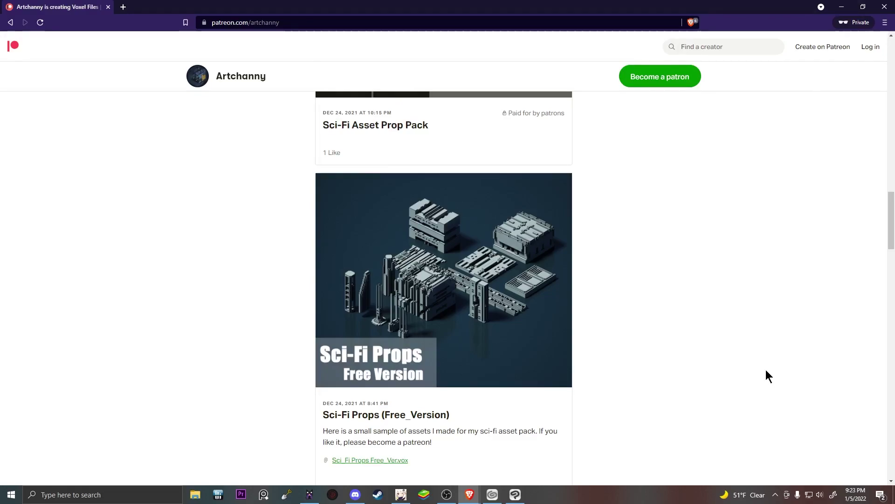
scroll(766, 370, "up", 2)
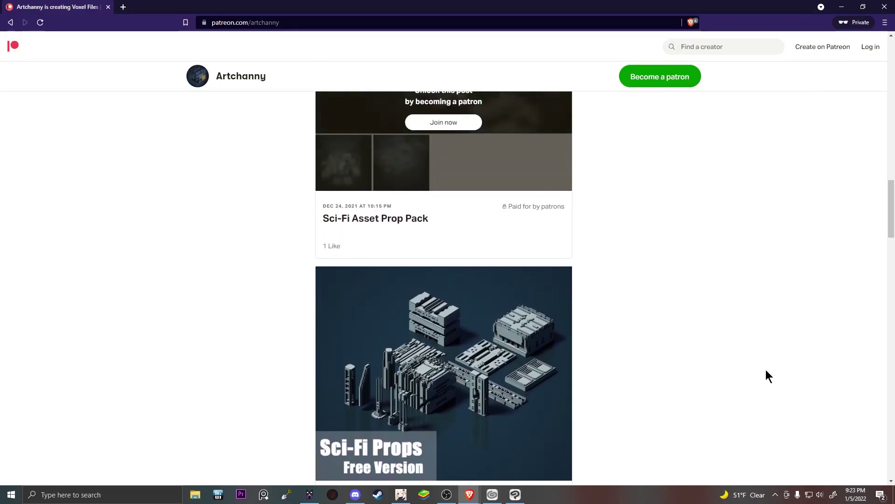
scroll(765, 369, "down", 3)
scroll(766, 369, "up", 3)
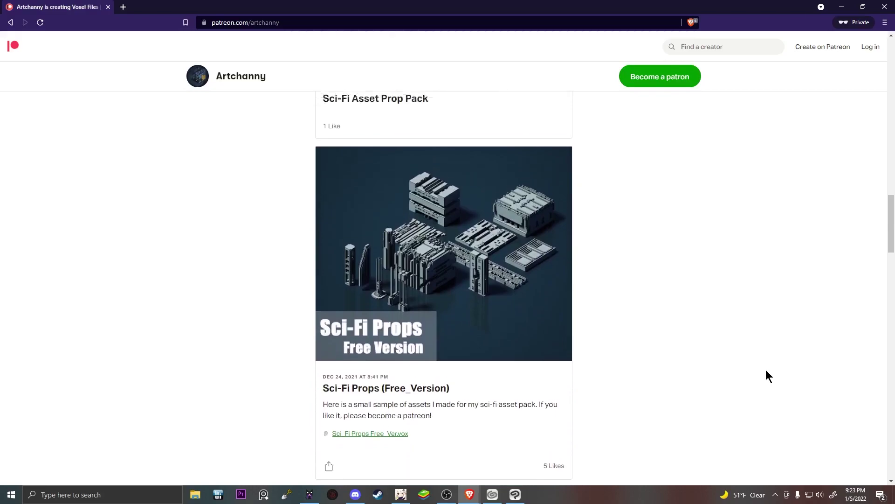
scroll(767, 370, "up", 3)
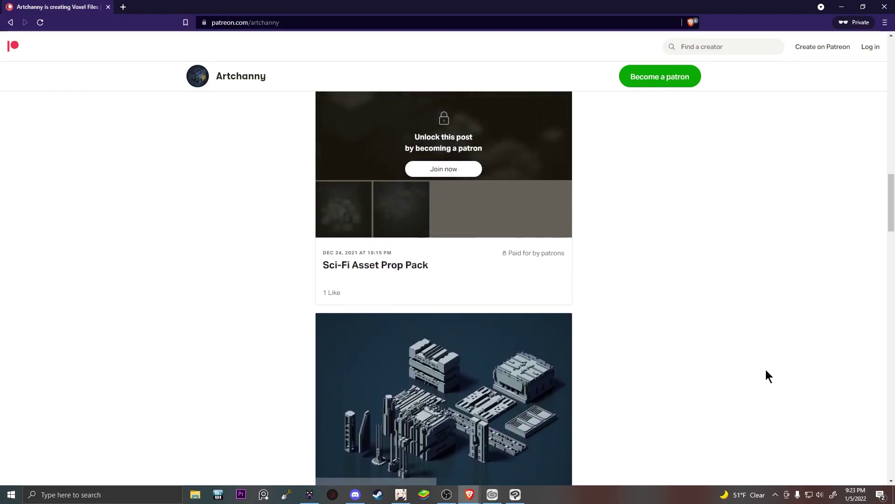
scroll(766, 369, "up", 6)
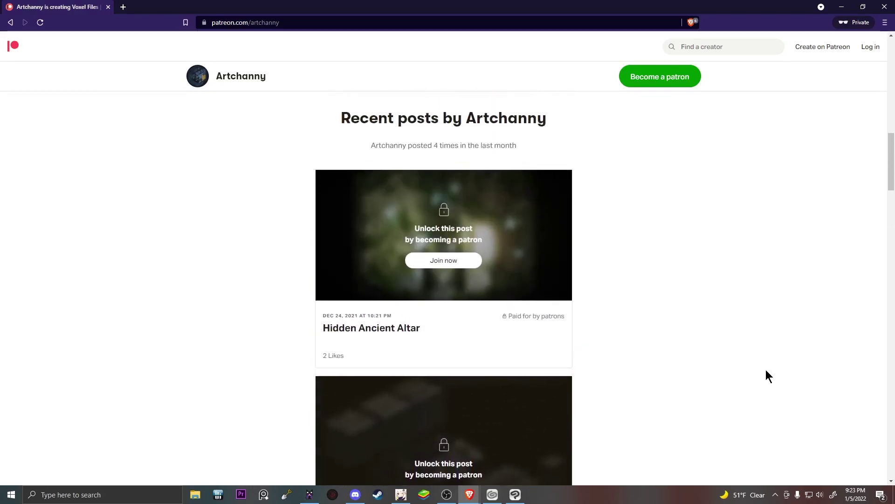
scroll(765, 371, "down", 4)
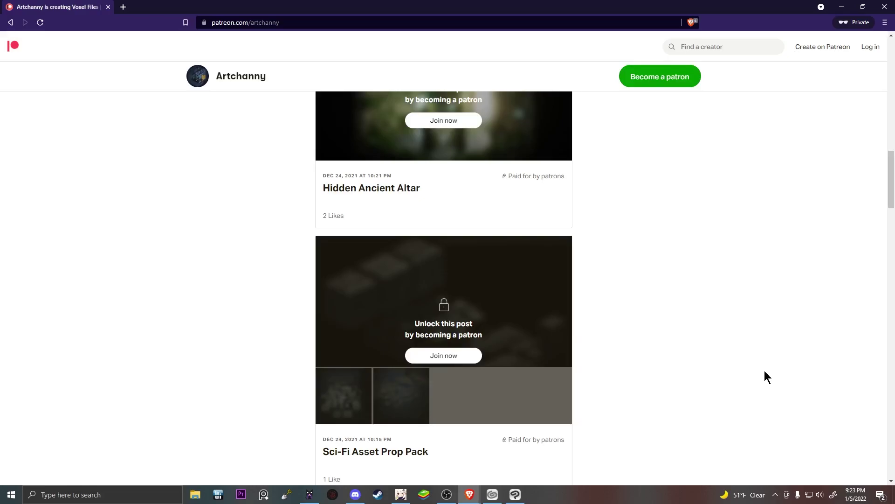
scroll(765, 376, "down", 6)
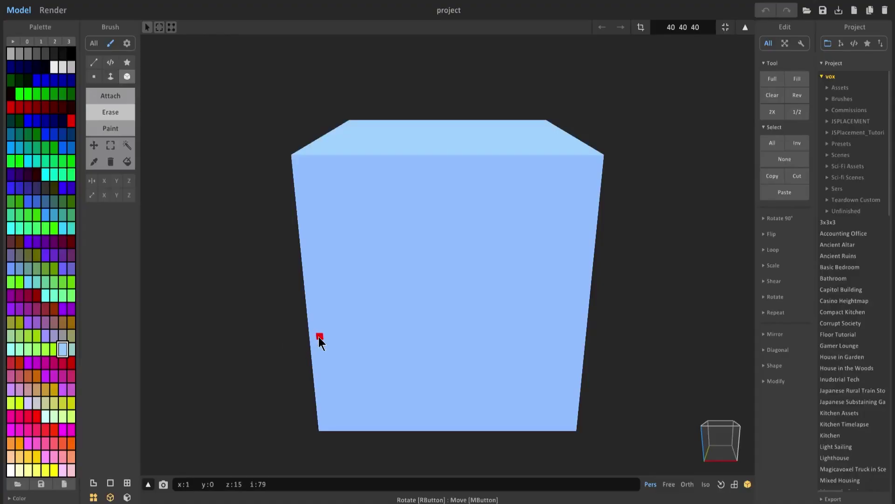
- Switch to MagicaVoxel, resize the model to 128 × 128 × 128 and delete all voxels of the blue cube
right_click_drag(326, 332, 264, 340)
scroll(289, 335, "down", 3)
key("Tab")
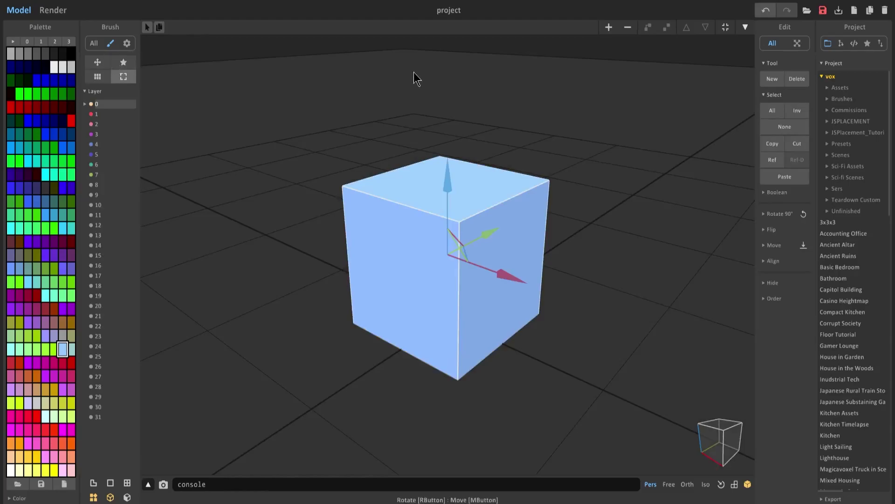
key("Tab")
type("128")
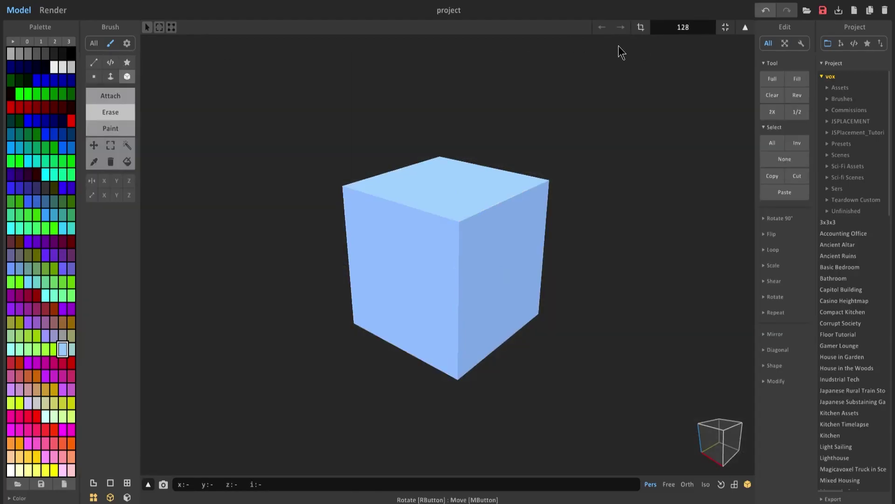
key("Return")
scroll(566, 154, "down", 3)
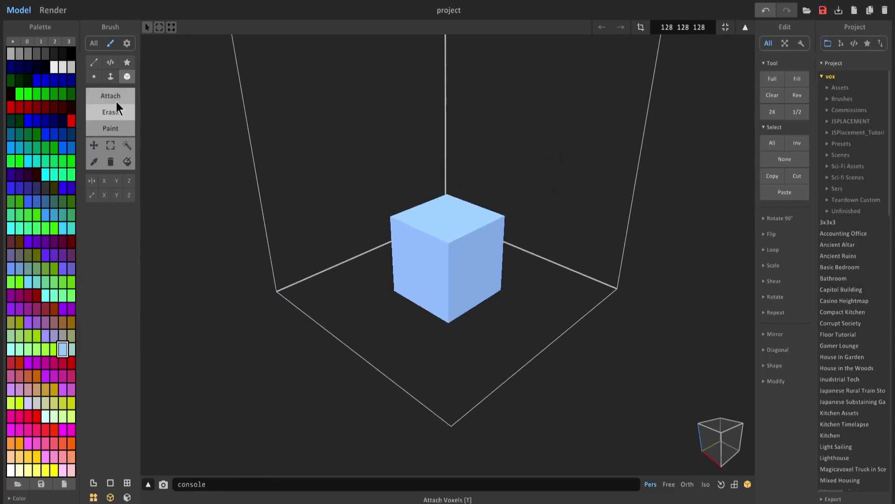
key("Delete")
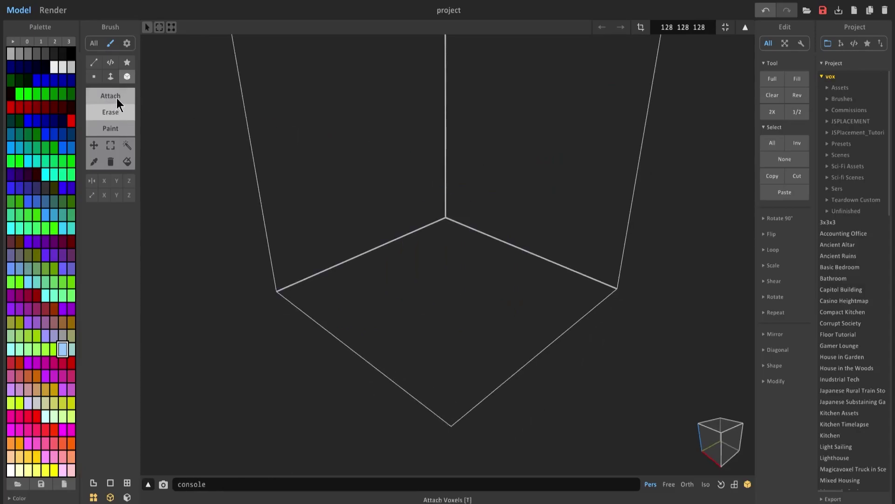
- Build a thin floor and two adjoining back walls inside the empty volume using the Face brush in Attach mode
left_click(116, 96)
left_click(112, 77)
scroll(372, 171, "down", 4)
mouse_move(373, 171)
left_mouse_down()
mouse_move(481, 160)
mouse_move(454, 207)
mouse_move(419, 204)
mouse_move(444, 247)
left_mouse_up()
scroll(457, 241, "up", 4)
mouse_move(443, 248)
right_mouse_down()
mouse_move(458, 241)
mouse_move(444, 239)
right_mouse_up()
scroll(444, 239, "down", 3)
middle_click_drag(444, 238, 440, 287)
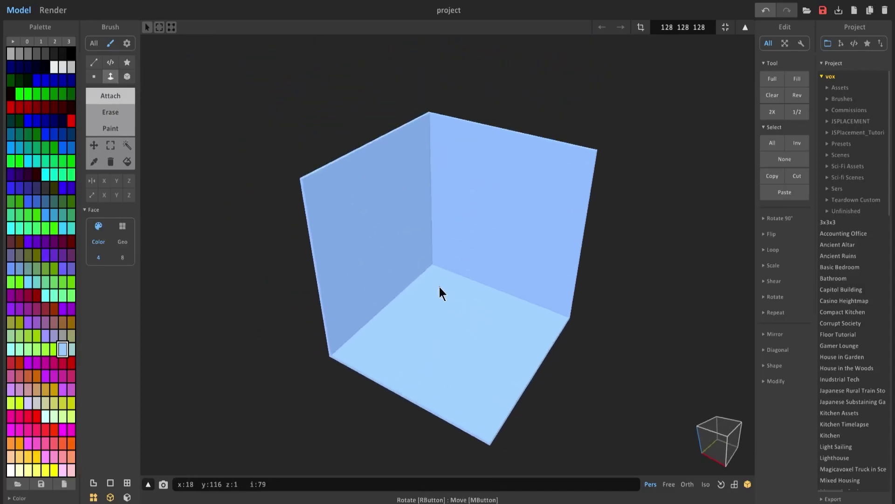
- Thicken the floor and both back walls by several voxels with the Face brush
left_click(400, 215)
left_click(484, 236)
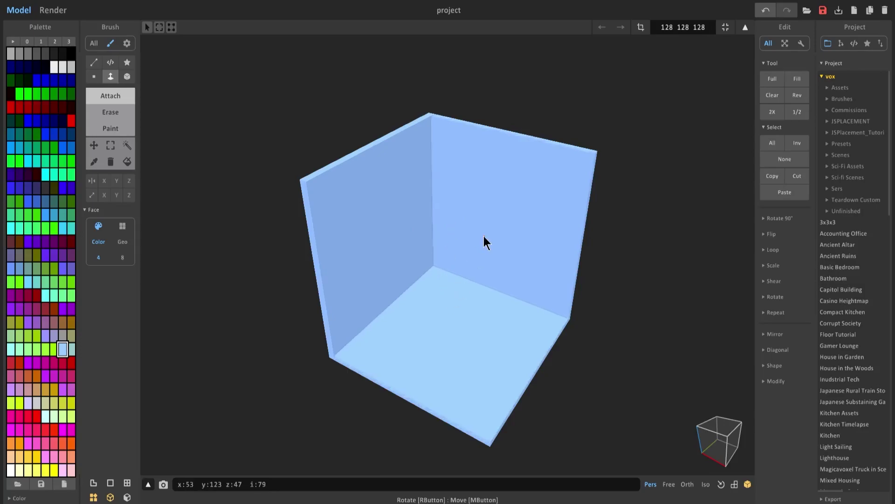
right_click_drag(483, 236, 426, 295)
scroll(440, 308, "up", 2)
scroll(440, 307, "up", 1)
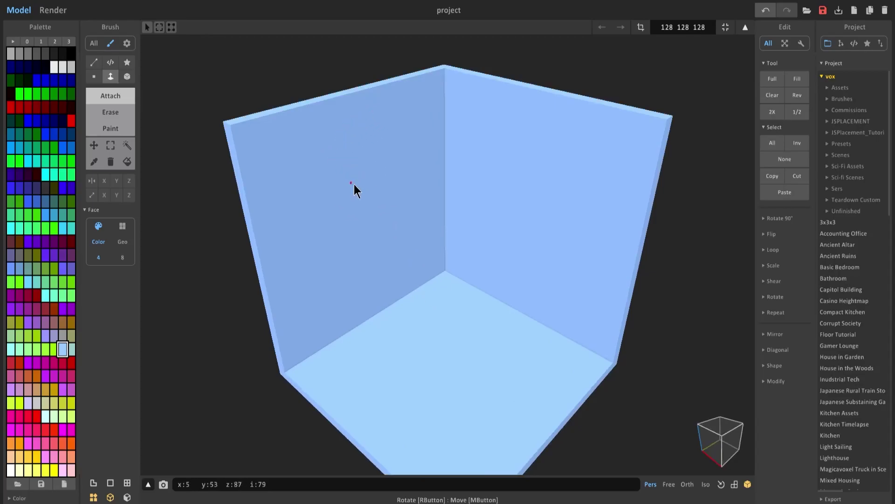
scroll(474, 275, "down", 3)
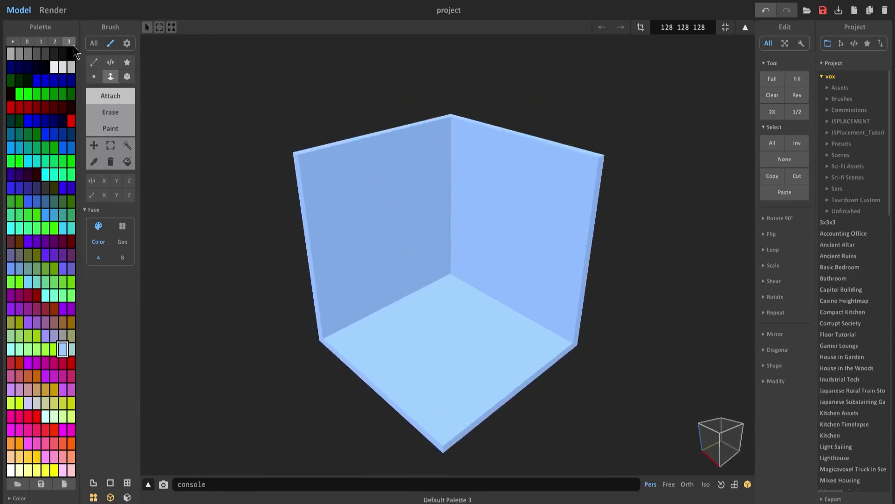
- Apply Default Palette 3 so the whole room corner is recolored dark grey
left_click(69, 42)
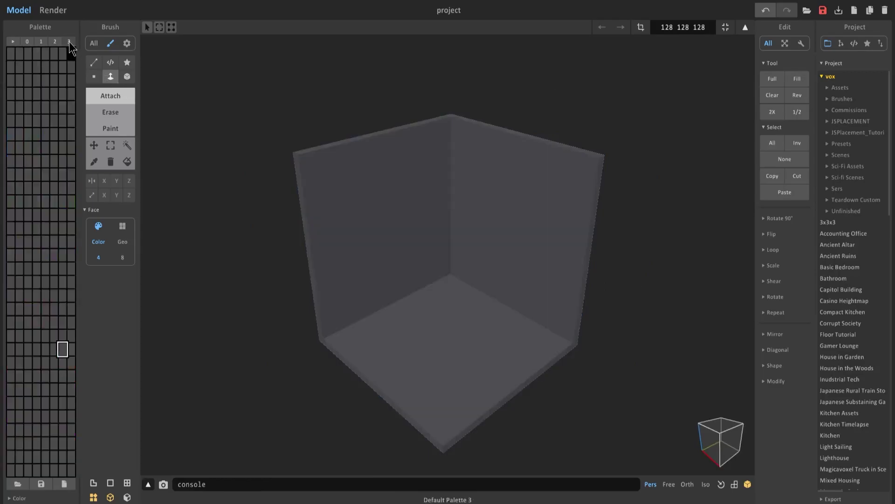
scroll(381, 194, "down", 3)
scroll(385, 205, "up", 3)
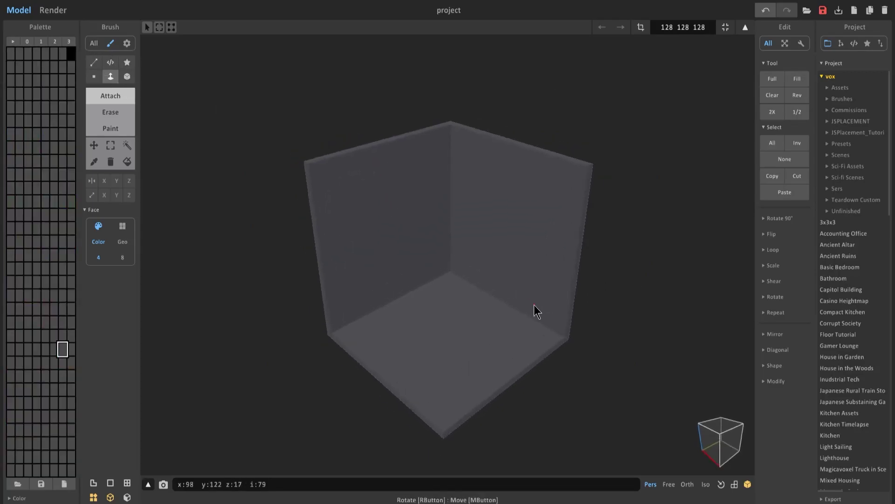
right_click_drag(555, 322, 489, 285)
scroll(544, 379, "up", 2)
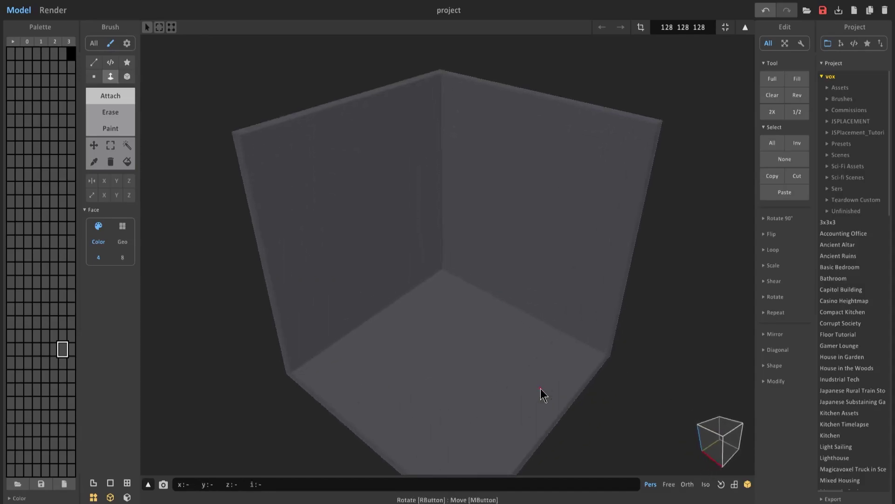
scroll(541, 388, "down", 2)
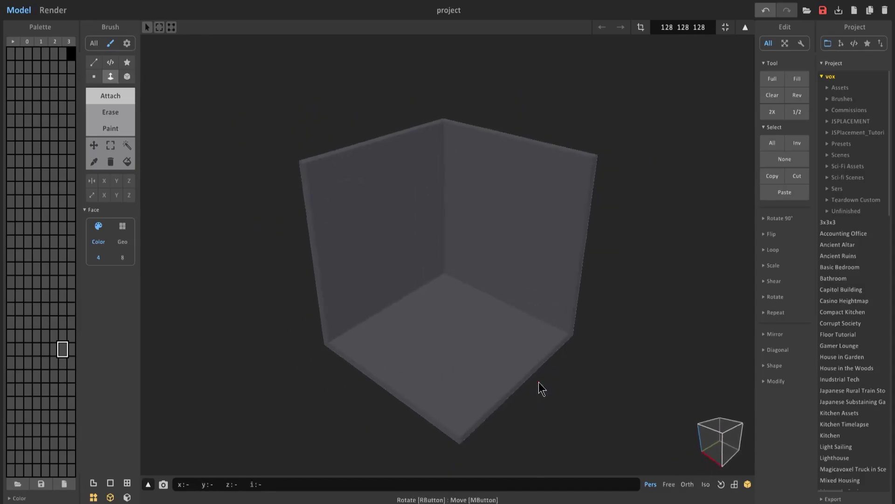
- Set the viewport to orthographic projection and inspect the room corner's floor and walls from several angles
left_click(688, 486)
scroll(525, 362, "up", 3)
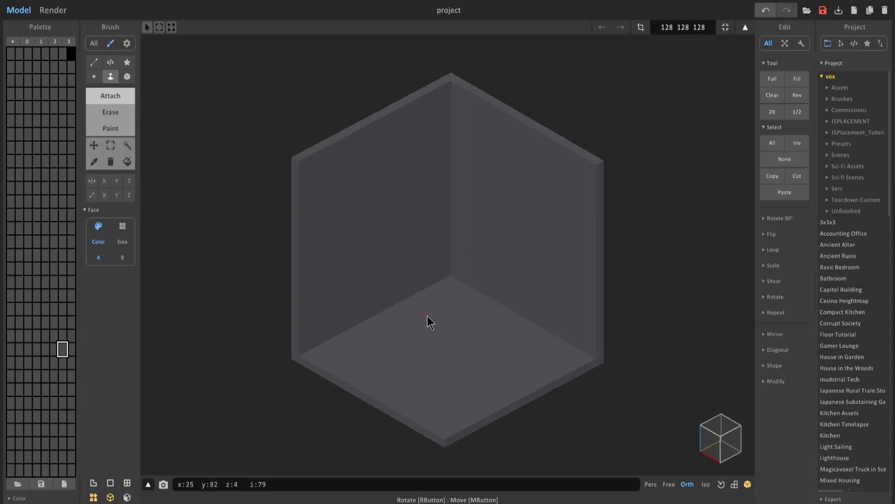
right_click_drag(418, 338, 479, 323)
scroll(443, 328, "up", 4)
scroll(460, 307, "up", 3)
scroll(487, 302, "down", 2)
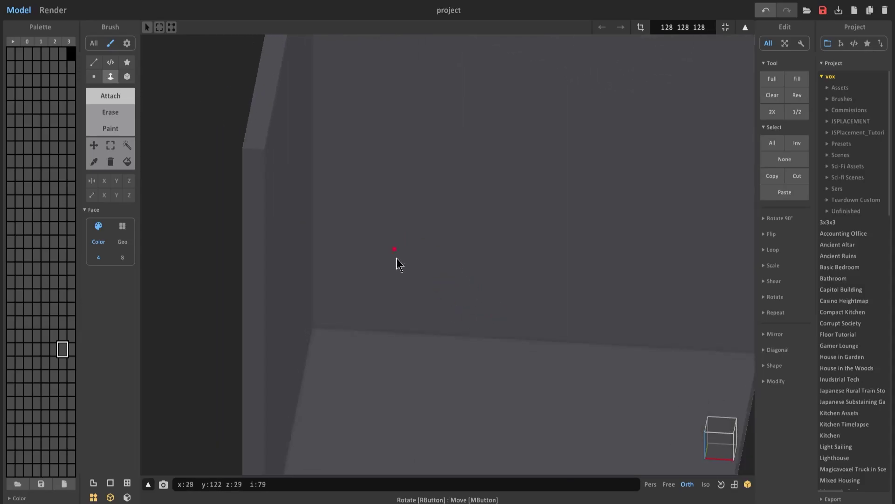
right_click_drag(500, 291, 440, 282)
scroll(470, 295, "down", 3)
scroll(441, 295, "down", 2)
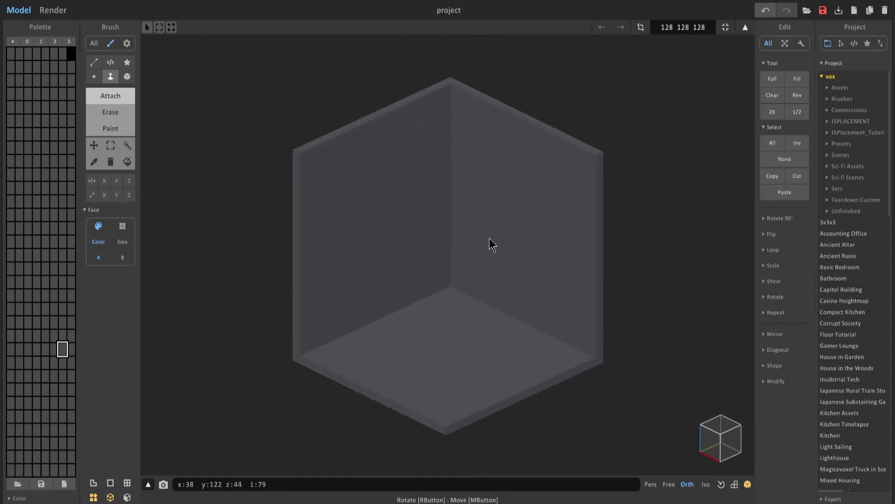
right_click_drag(504, 205, 499, 191)
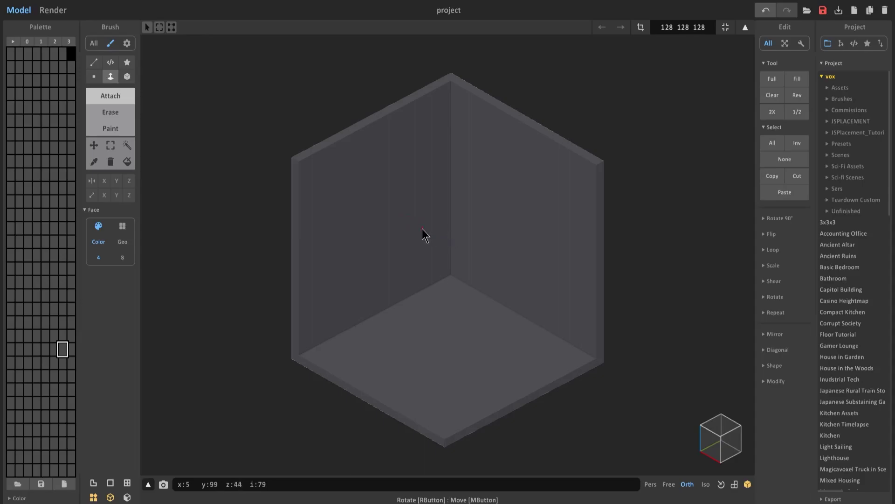
right_click_drag(423, 234, 440, 146)
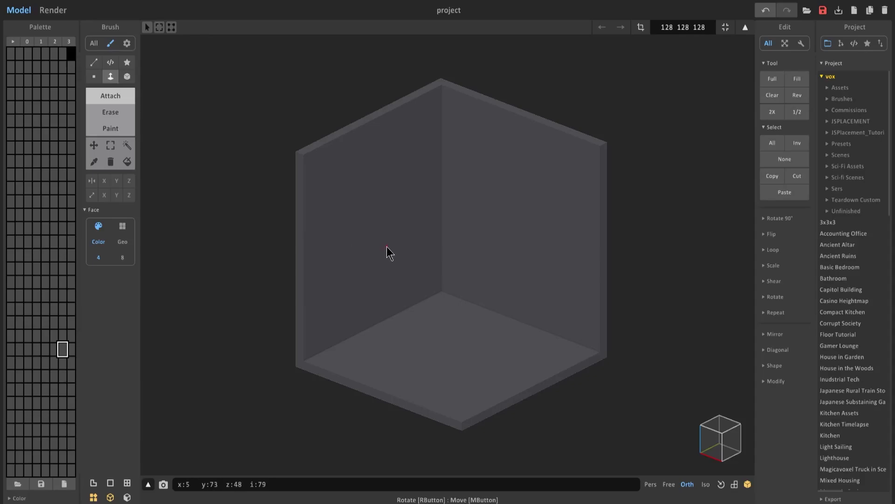
- Load the Sci_fi Full_Prop_Pack patterns from the Sci-Fi Assets folder of the pattern library
left_click(868, 44)
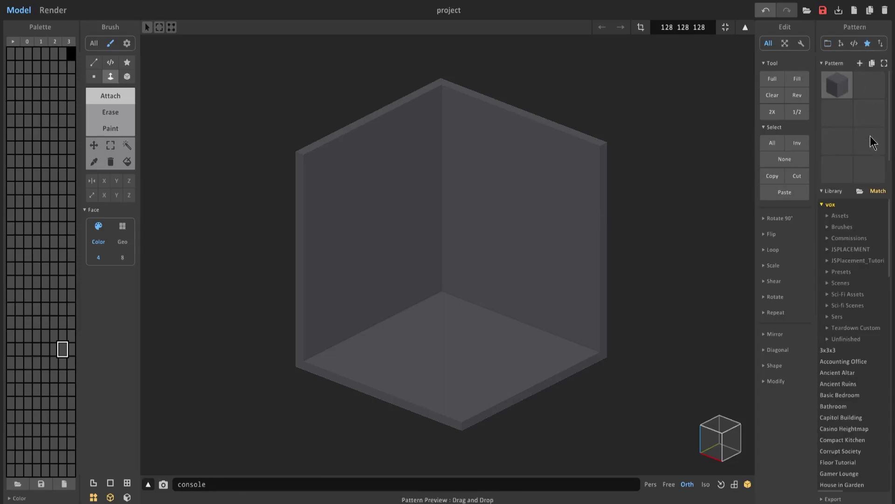
scroll(860, 284, "down", 1)
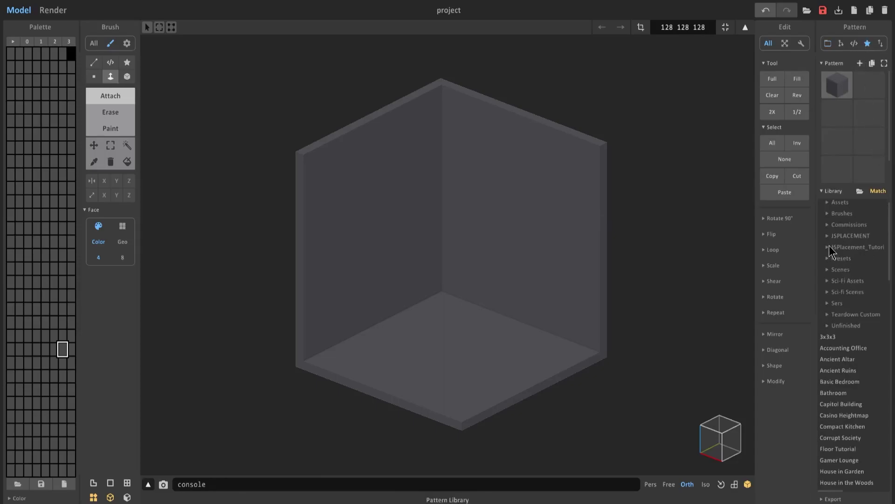
left_click(825, 279)
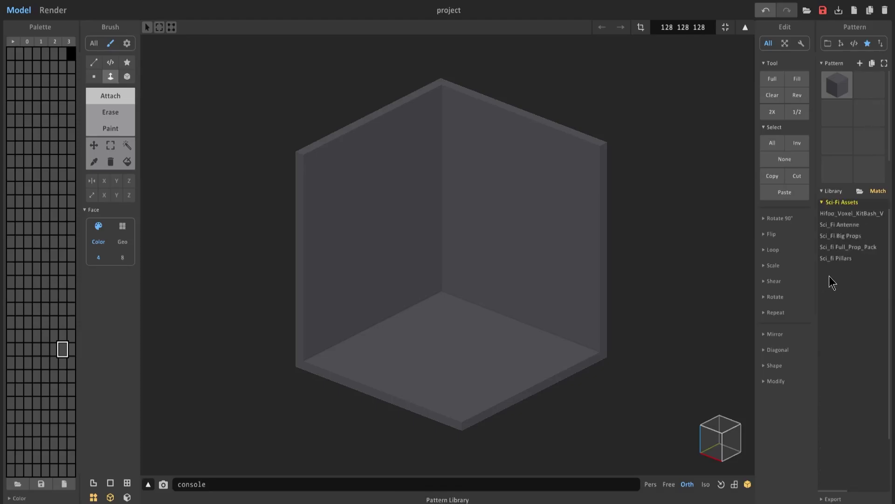
left_click(853, 248)
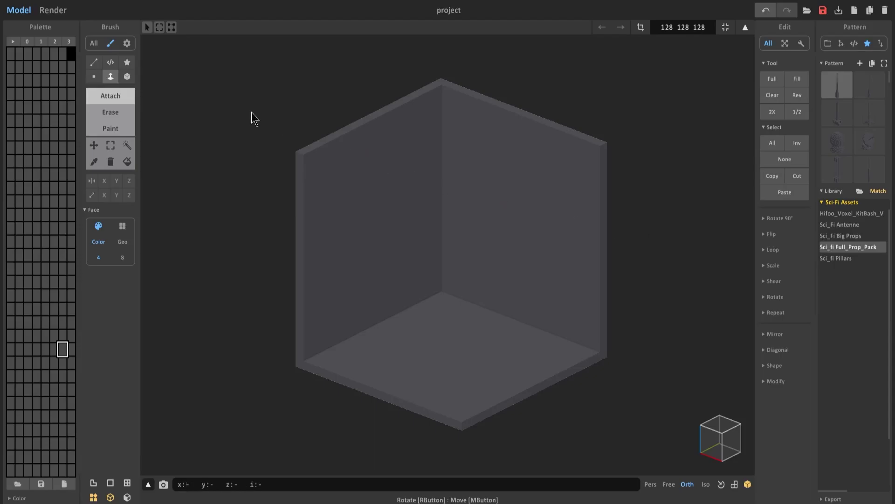
- Activate the Pattern brush and preview the antenna pattern against the room's walls
left_click(128, 63)
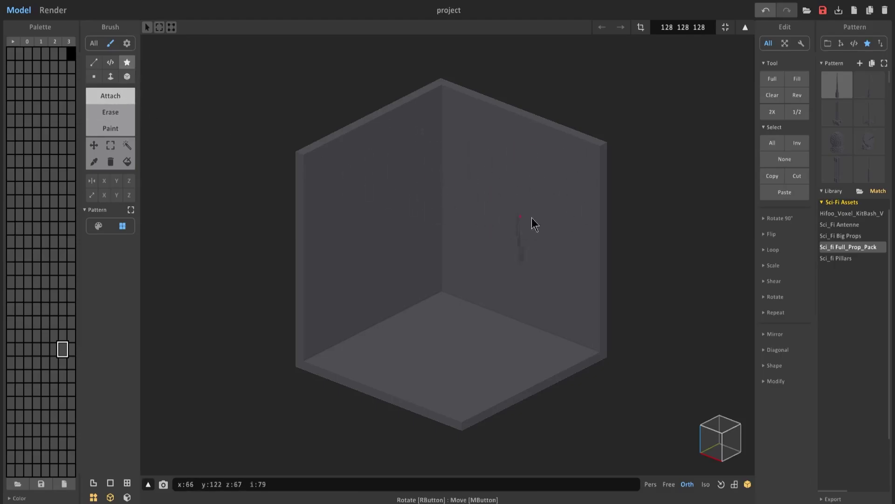
right_click_drag(532, 217, 494, 201)
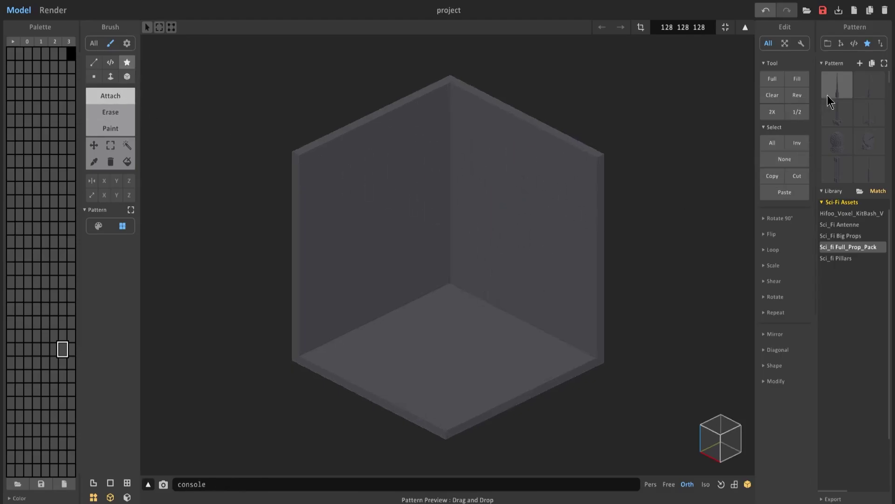
right_click_drag(466, 300, 452, 293)
scroll(477, 225, "up", 3)
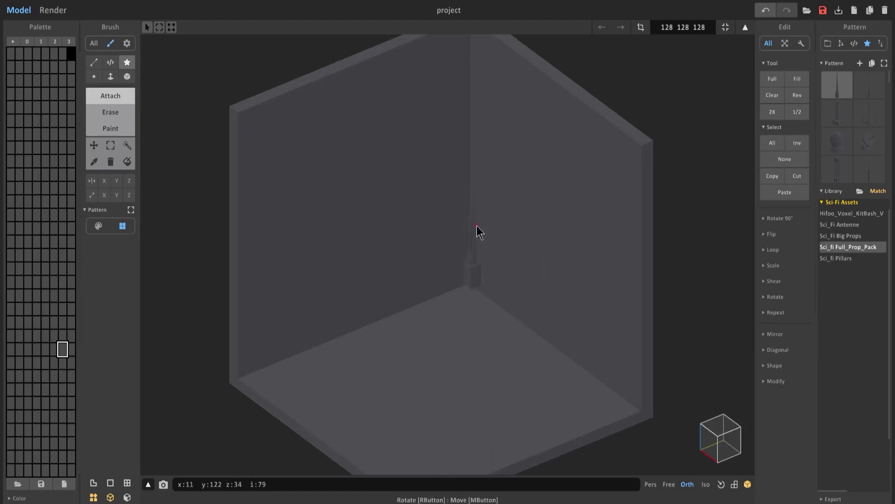
right_click_drag(493, 253, 492, 284)
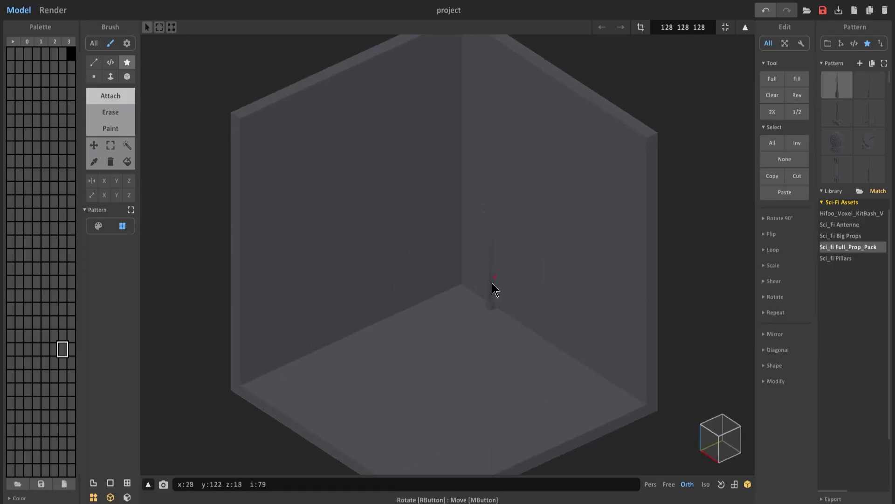
- Lighten the room's palette colour to a mid grey of RGB 117 117 117
left_click(17, 497)
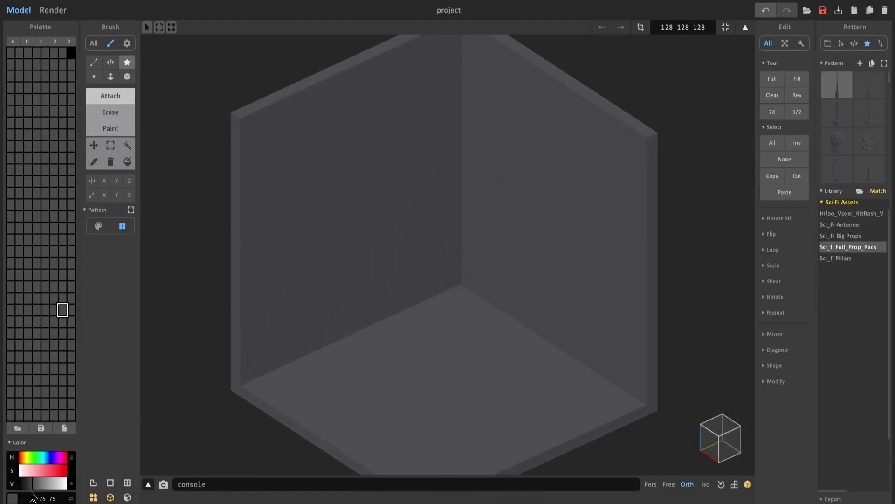
left_click(39, 484)
left_click_drag(39, 485, 41, 485)
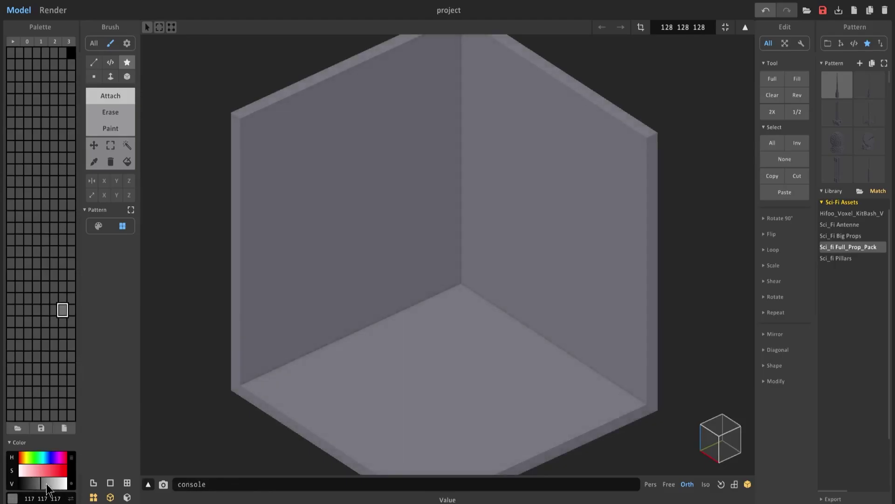
right_click_drag(334, 246, 402, 228)
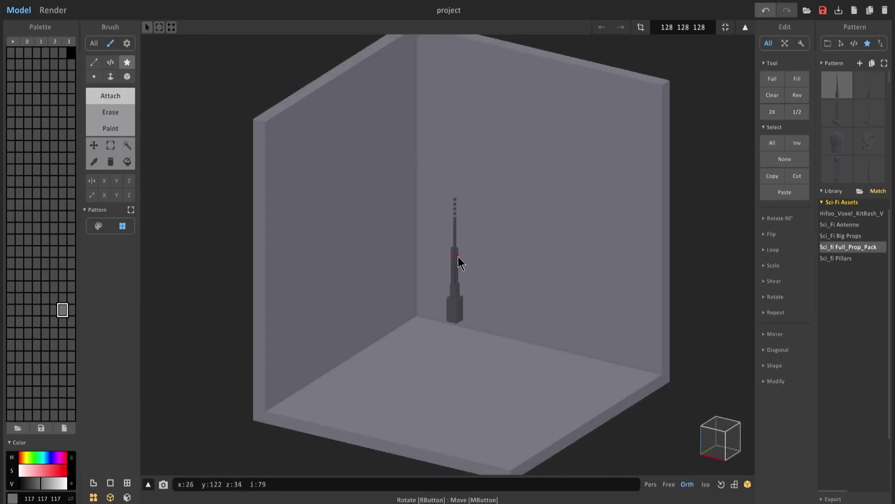
right_click_drag(460, 262, 450, 264)
scroll(455, 265, "up", 1)
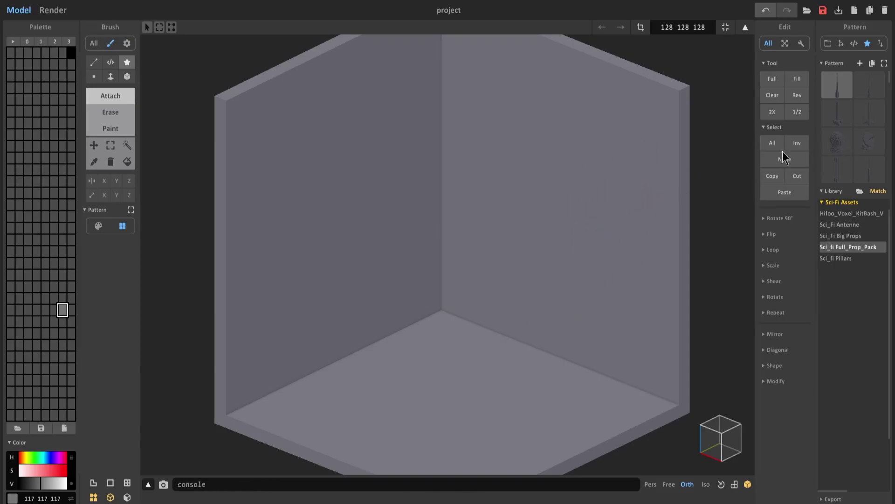
- Choose the ribbed square panel from the prop pack as the brush pattern and use Attach mode
scroll(863, 124, "down", 3)
scroll(863, 125, "down", 3)
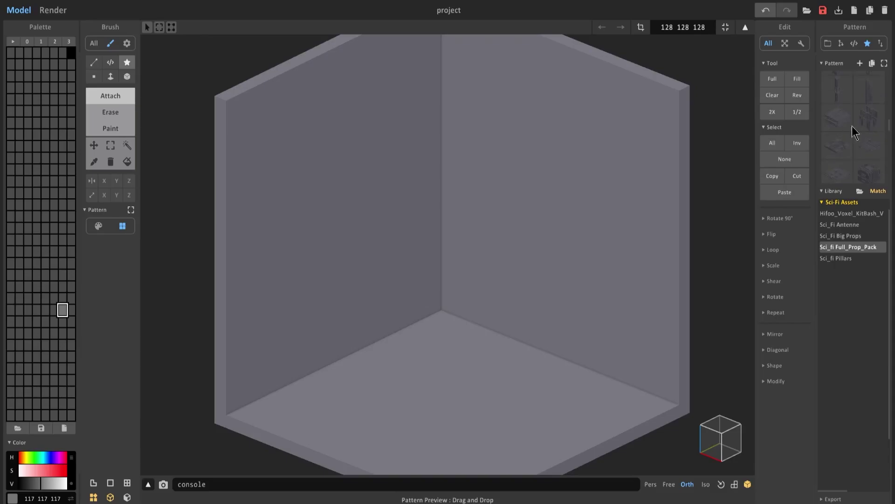
left_click(839, 141)
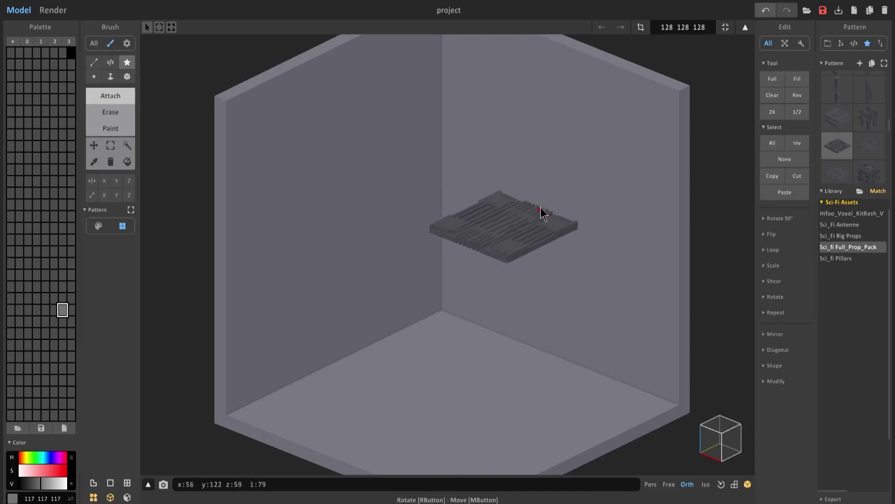
left_click(122, 112)
left_click(124, 97)
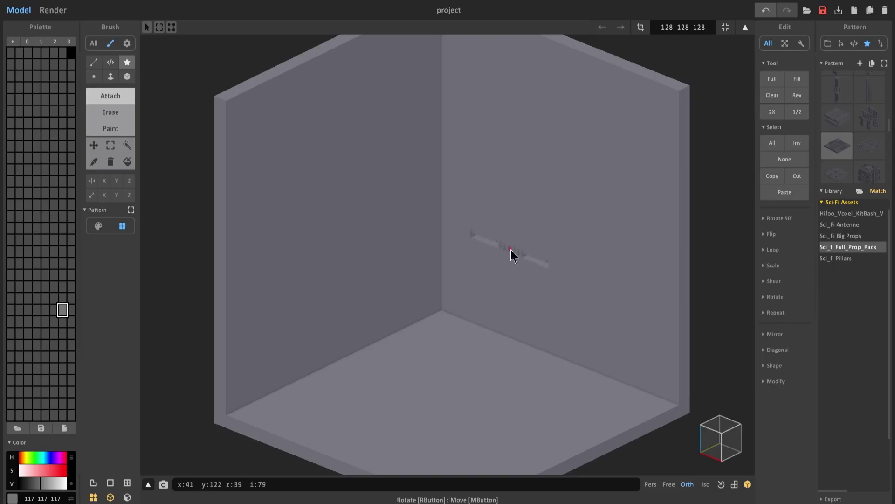
- Rotate the ribbed panel pattern so it lies flat against the right-hand back wall with its ribs vertical
right_click_drag(507, 254, 520, 246)
right_click_drag(504, 288, 483, 301)
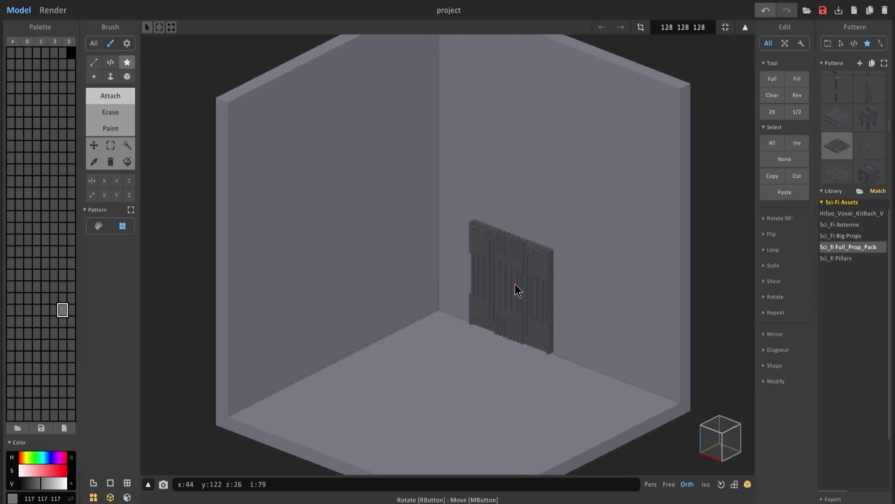
key("Right")
key("Right")
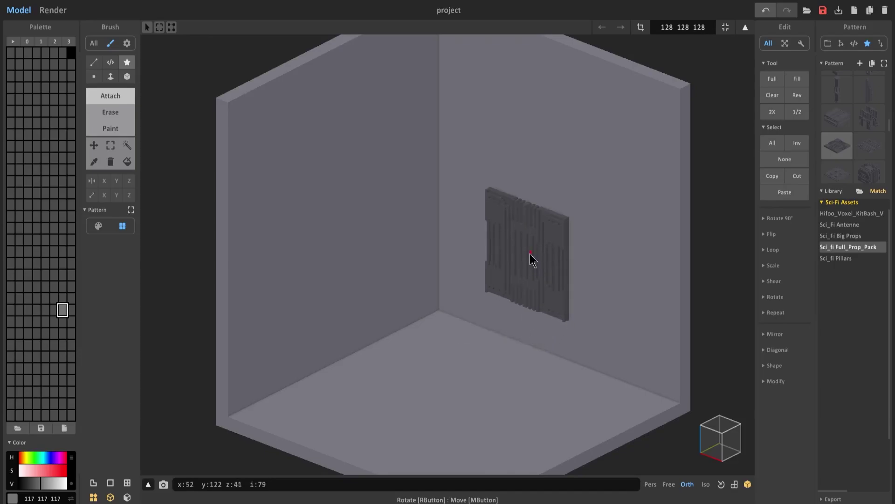
mouse_move(536, 247)
right_mouse_down()
mouse_move(554, 246)
mouse_move(532, 254)
right_mouse_up()
scroll(557, 249, "down", 3)
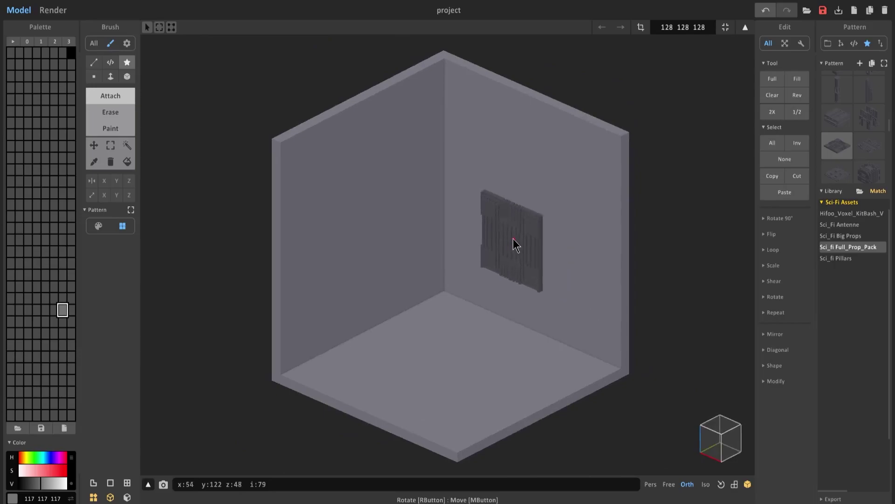
scroll(504, 231, "up", 3)
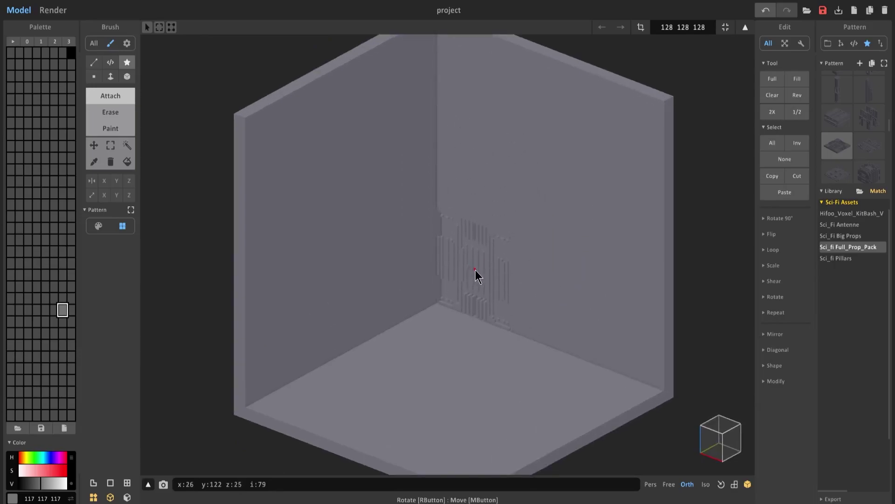
- Stamp a row of three ribbed panels side by side along the base of the right-hand back wall
left_click(475, 270)
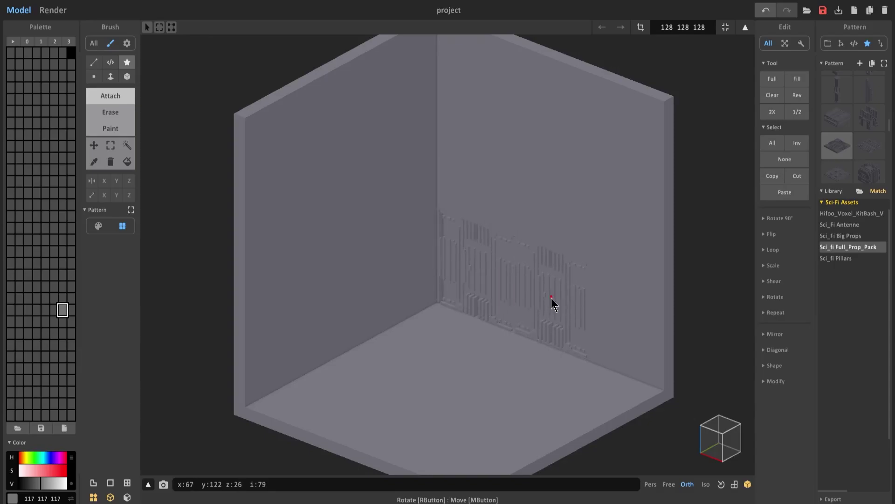
left_click(552, 303)
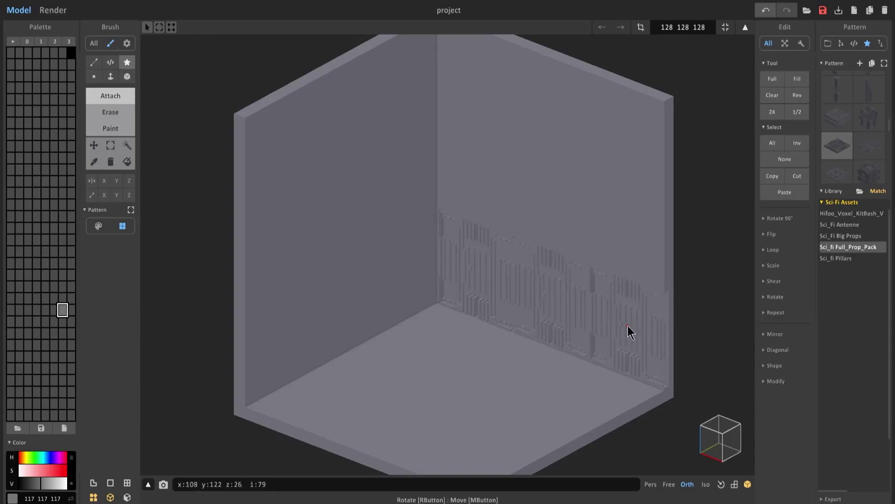
scroll(510, 260, "down", 2)
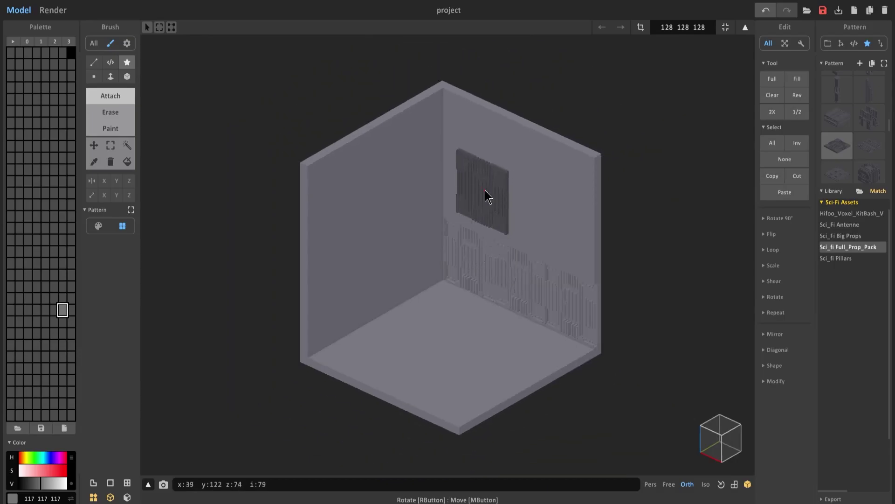
right_click_drag(425, 165, 423, 168)
scroll(423, 167, "up", 1)
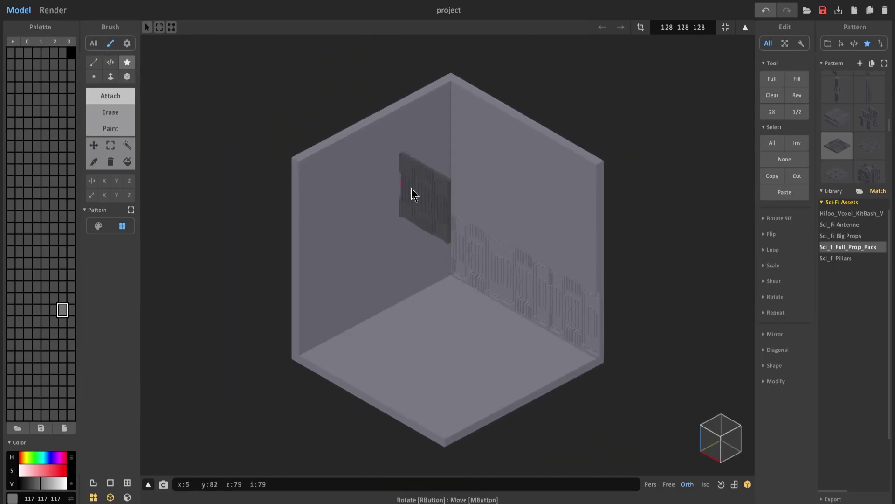
- Preview the panelled wall in the renderer and return to modelling
left_click(53, 10)
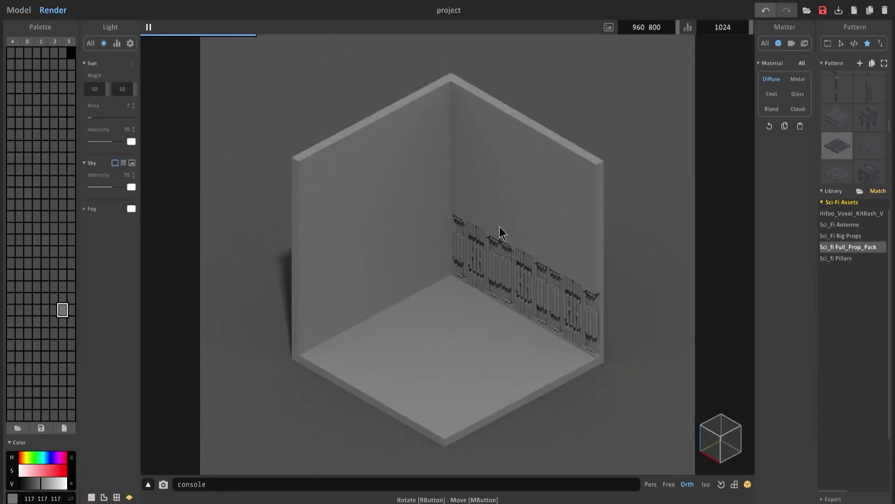
left_click(18, 10)
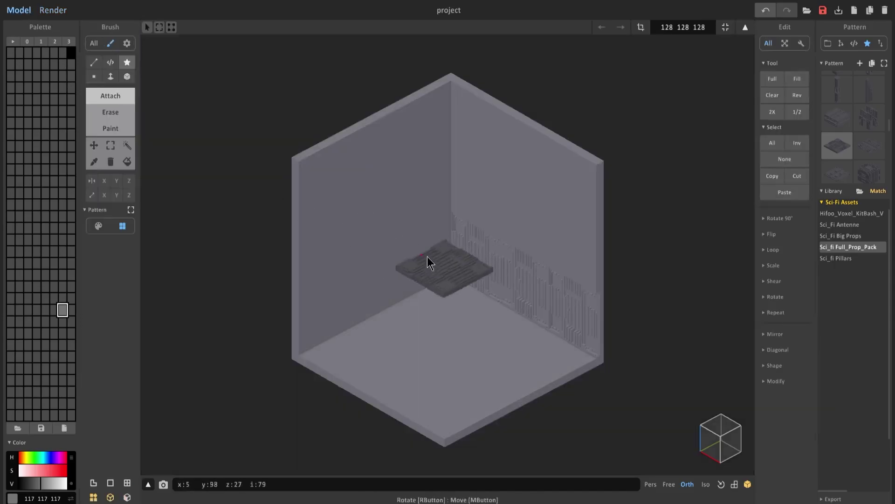
scroll(457, 238, "up", 2)
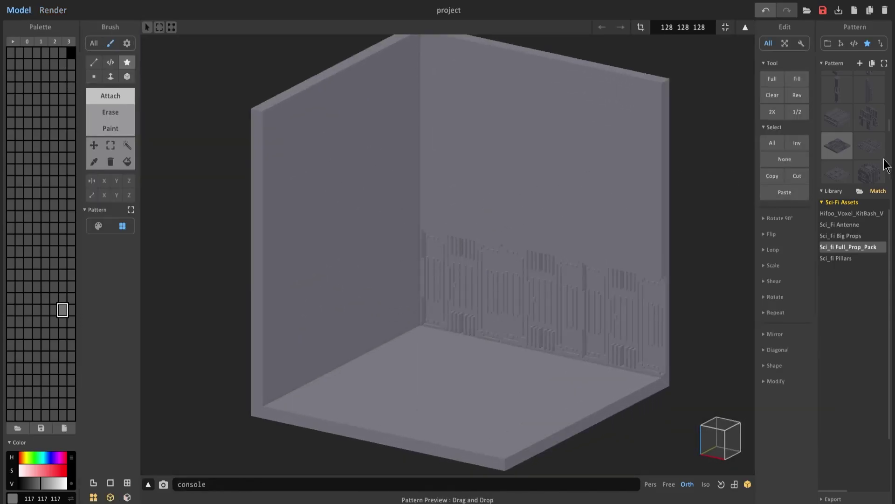
- Try stamping the square panel pattern with four raised blocks in the back corner of the floor, and undo it
scroll(841, 145, "down", 1)
left_click_drag(841, 144, 455, 308)
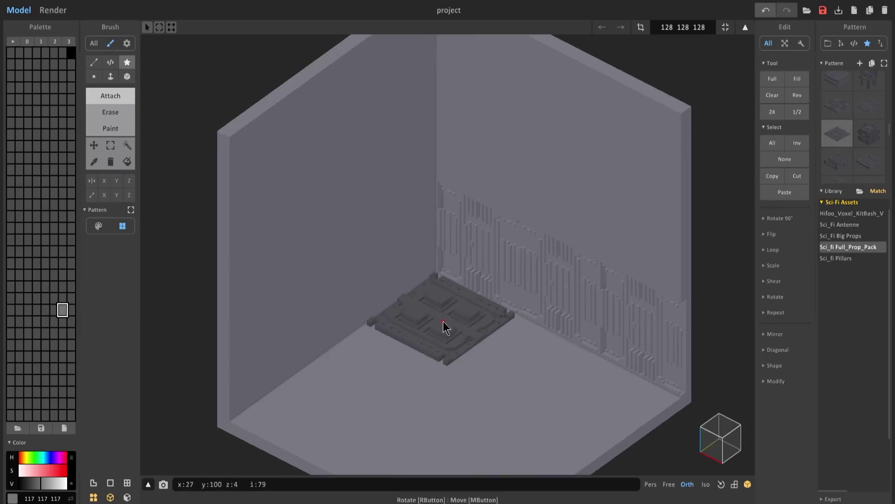
left_click(445, 321)
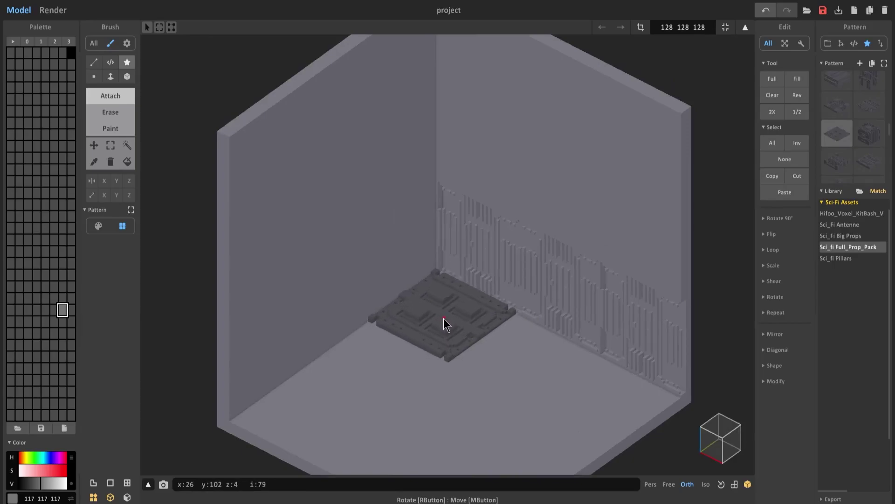
key("ctrl+z")
scroll(444, 318, "down", 4)
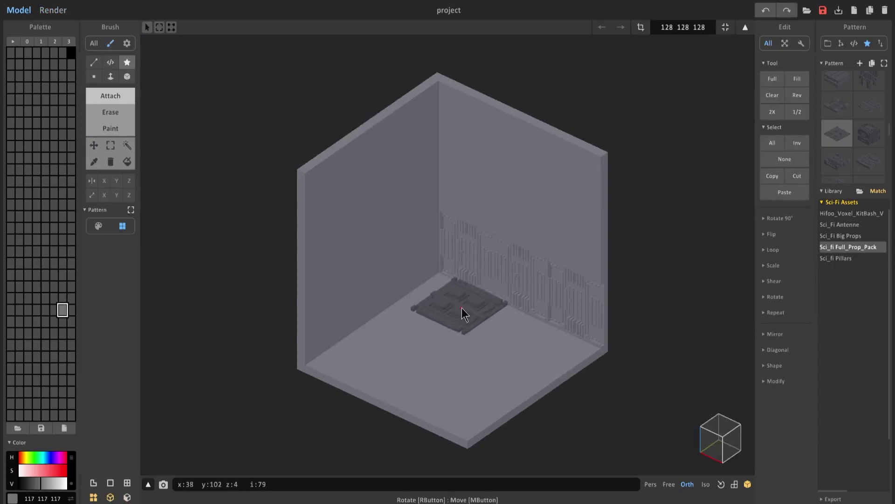
- Switch to world editing, add the four-block panel pattern to the scene as a separate object, and raise it above the room's floor
key("Tab")
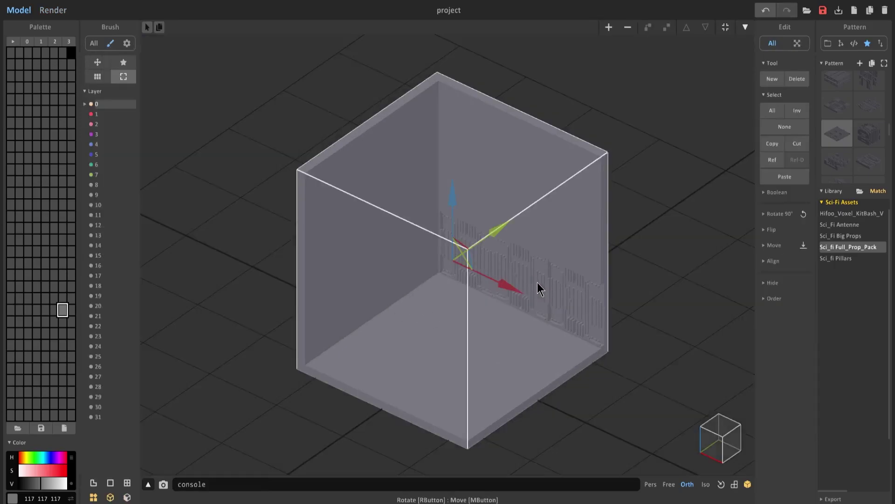
right_click_drag(565, 194, 550, 182)
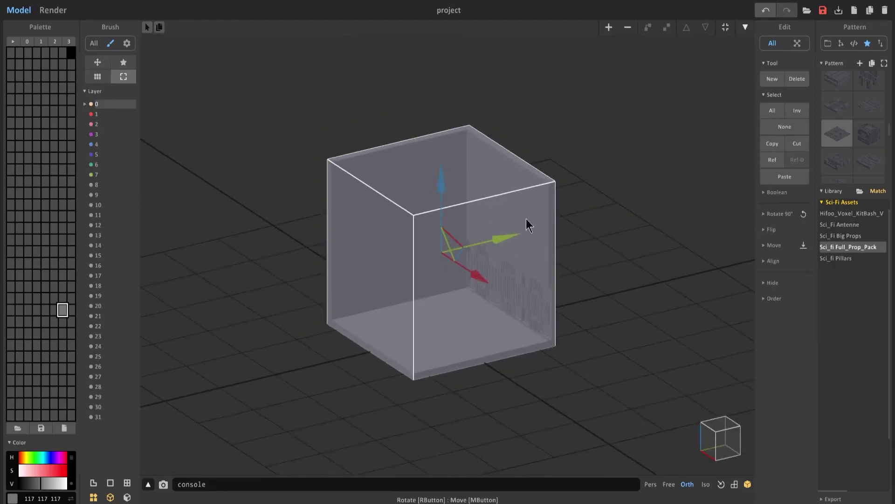
right_click_drag(416, 124, 509, 267)
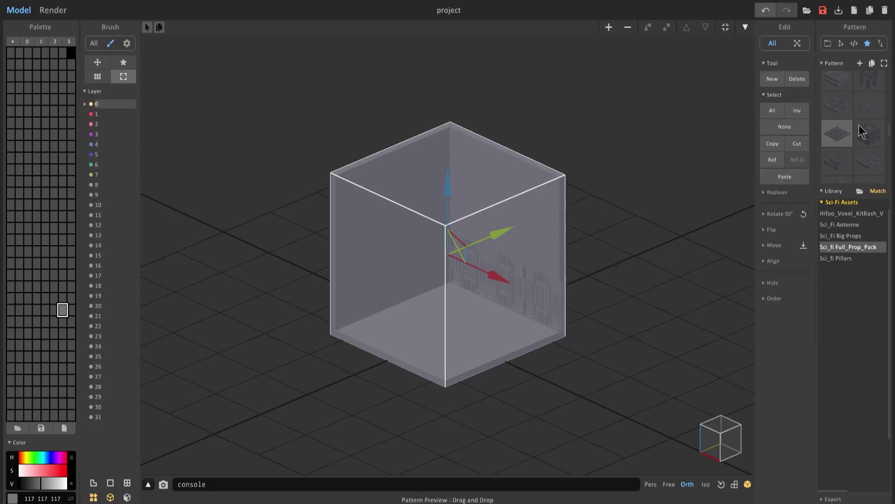
left_click_drag(852, 136, 696, 137)
left_click_drag(448, 270, 446, 239)
right_click_drag(447, 239, 450, 279)
scroll(450, 278, "up", 6)
middle_click_drag(451, 279, 480, 183)
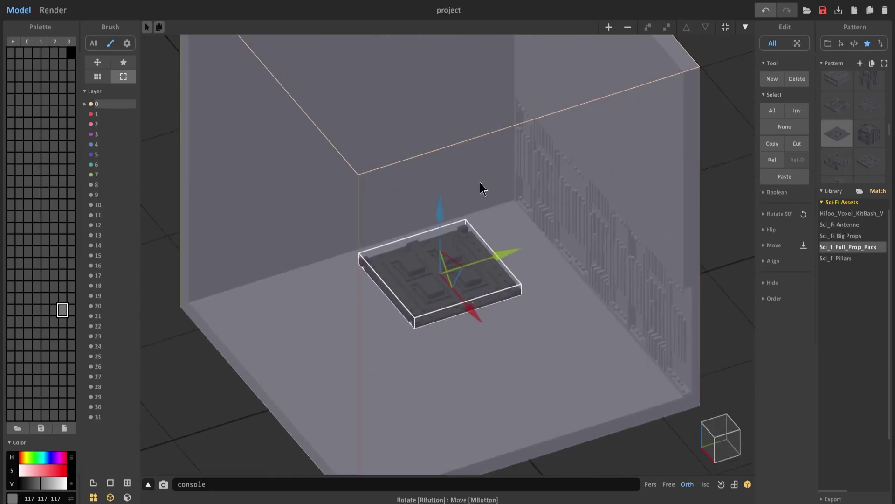
- Open the four-block panel object for voxel editing and scale it by 0.5 on all axes
key("Tab")
left_click(775, 265)
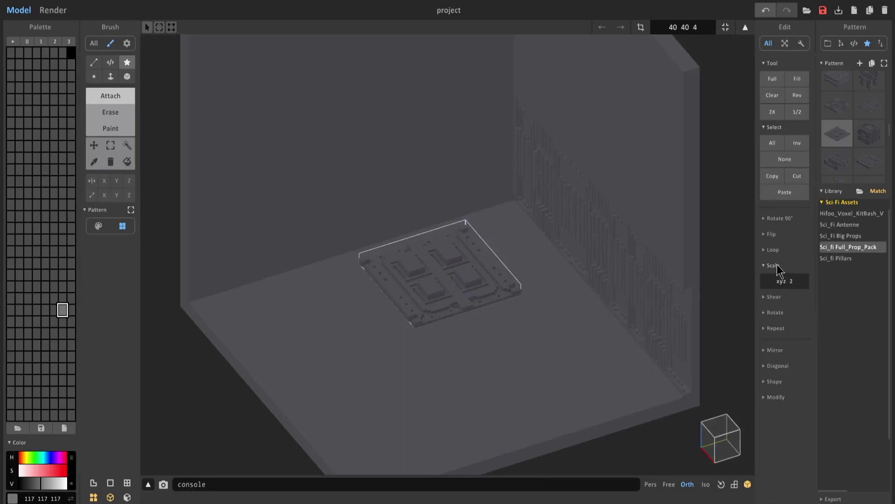
type(".5")
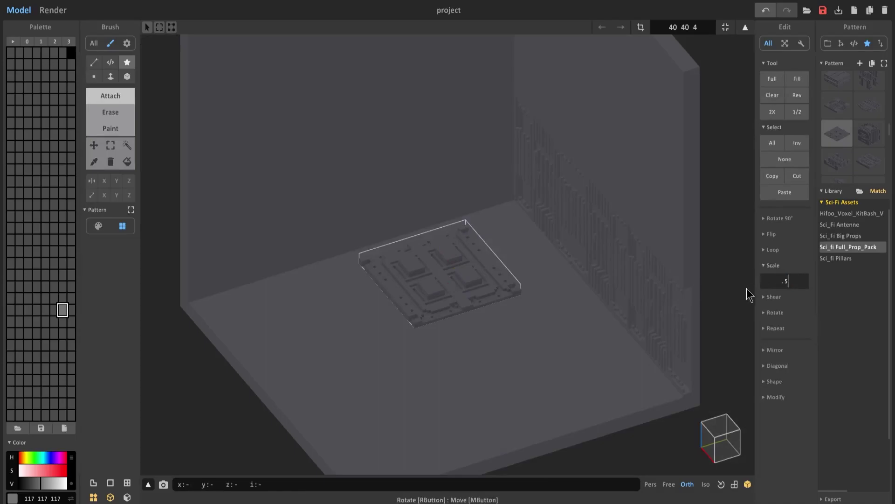
key("Return")
left_click(745, 27)
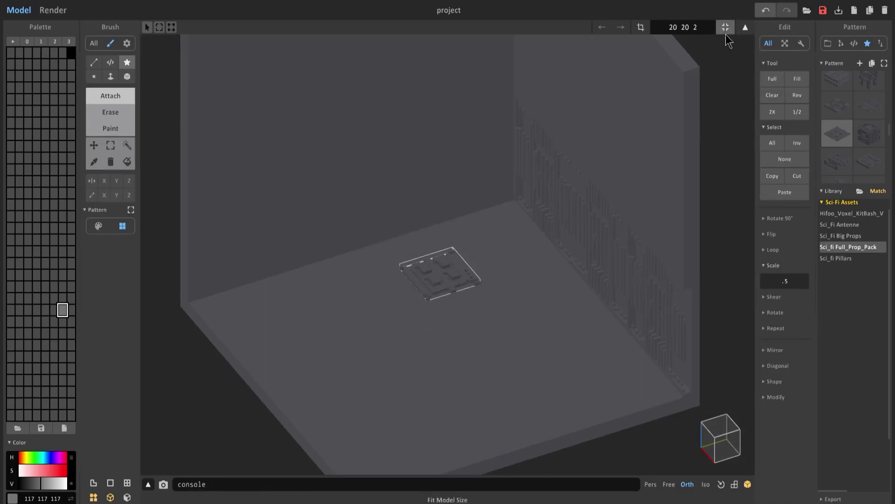
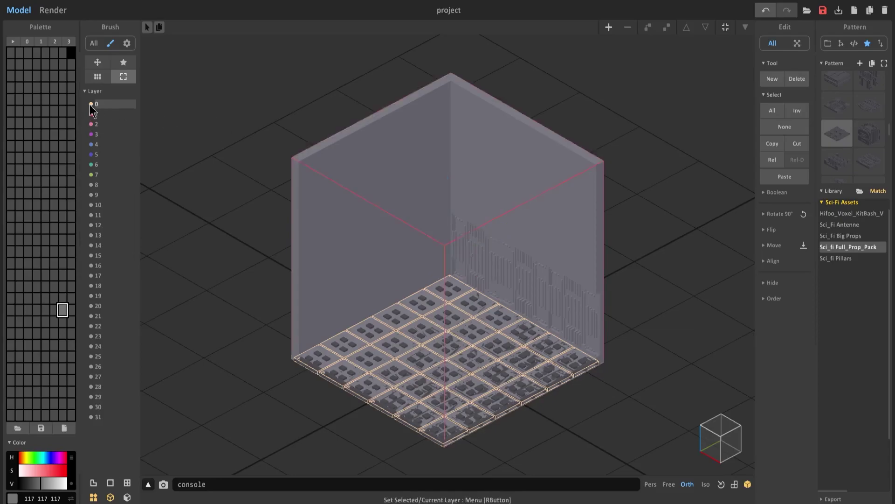
- Merge the grid of small floor tiles into a single object and make layer 2 the current layer
key("ctrl+u")
left_click(91, 114)
left_click(326, 275)
left_click(325, 333)
left_click(84, 124)
left_click(229, 201)
left_click(483, 350)
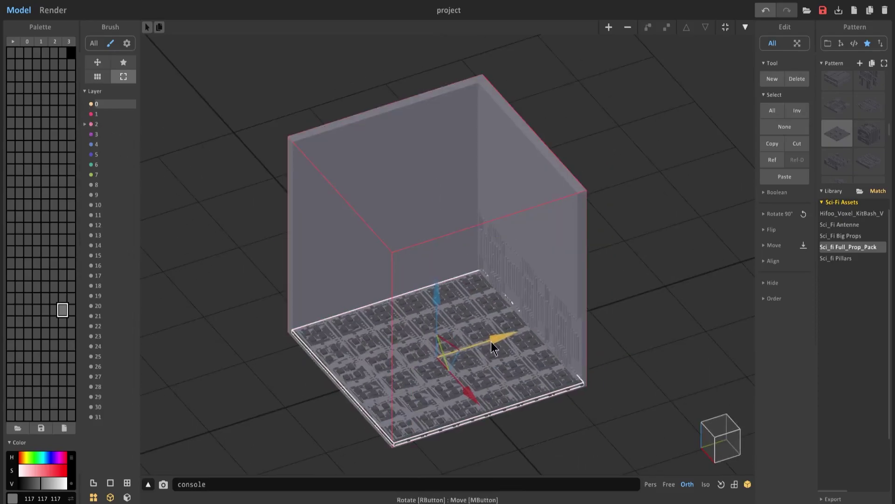
- Preview the tiled floor in the renderer and return to modelling
mouse_move(491, 342)
right_mouse_down()
mouse_move(533, 414)
mouse_move(507, 373)
right_mouse_up()
left_click(53, 11)
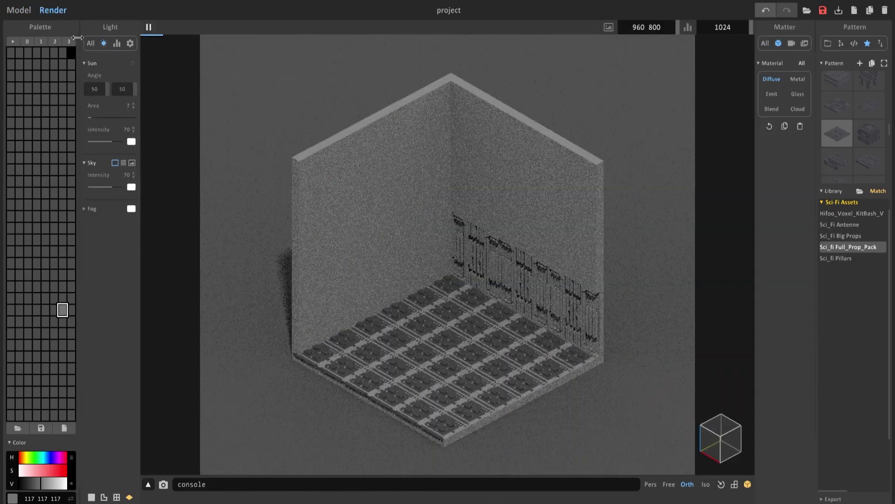
scroll(463, 288, "up", 3)
left_click(18, 10)
- Shift the merged floor tiles slightly along X and trim their model bounds to fit the room, checking the result in the renderer
right_click_drag(326, 168, 400, 222)
scroll(406, 228, "down", 3)
left_click_drag(545, 357, 547, 358)
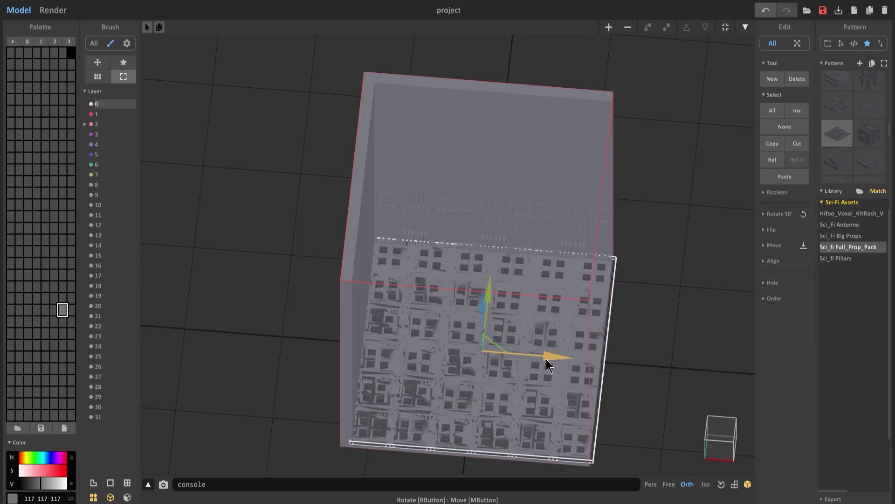
key("Tab")
left_click(644, 29)
left_click_drag(667, 365, 664, 366)
left_click(643, 28)
key("Tab")
right_click_drag(667, 225, 594, 183)
scroll(594, 183, "down", 1)
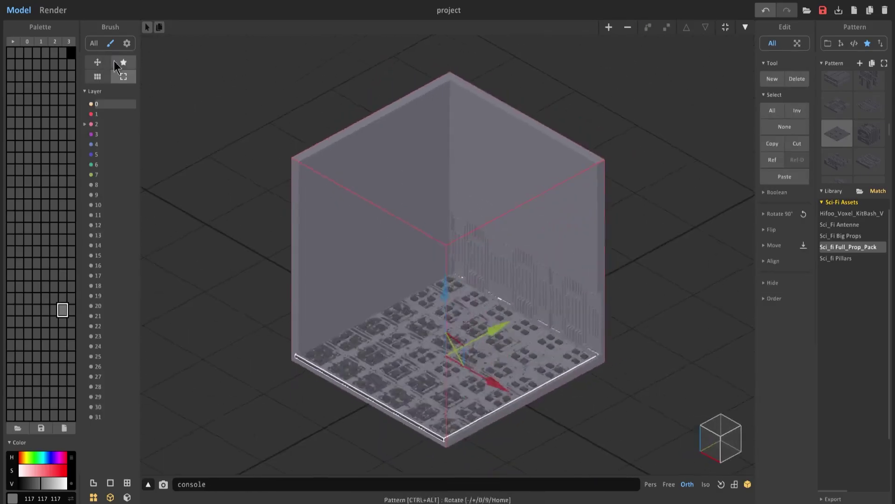
left_click(53, 10)
left_click(18, 10)
- Open the room for voxel editing and stamp the two-part plated panel on the right-hand back wall, near the corner above the ribbed panels
right_click_drag(329, 176, 264, 182)
scroll(373, 243, "up", 3)
right_click_drag(546, 304, 578, 265)
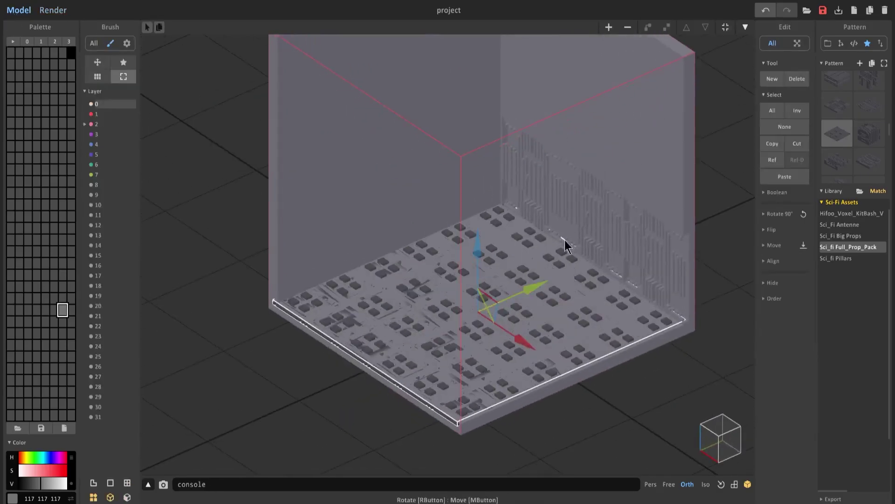
scroll(578, 265, "up", 2)
middle_click_drag(578, 264, 536, 314)
key("Tab")
scroll(550, 242, "up", 1)
middle_click_drag(550, 242, 513, 308)
scroll(515, 192, "down", 5)
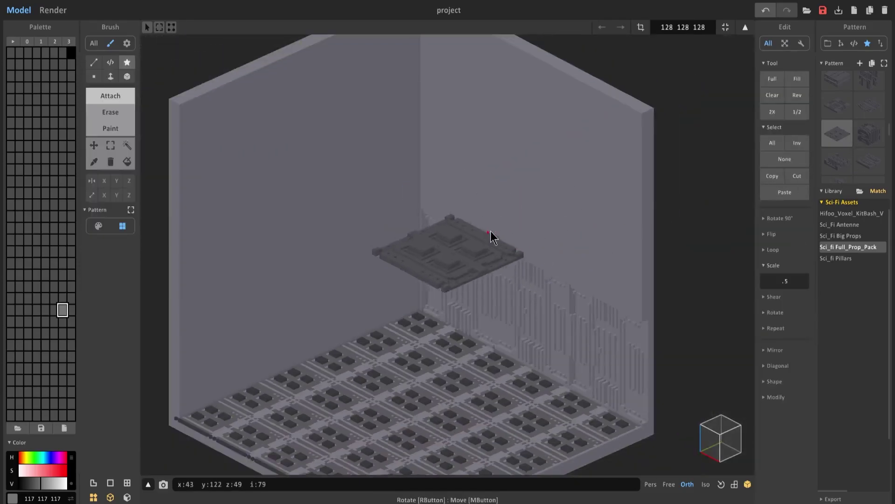
left_click(869, 161)
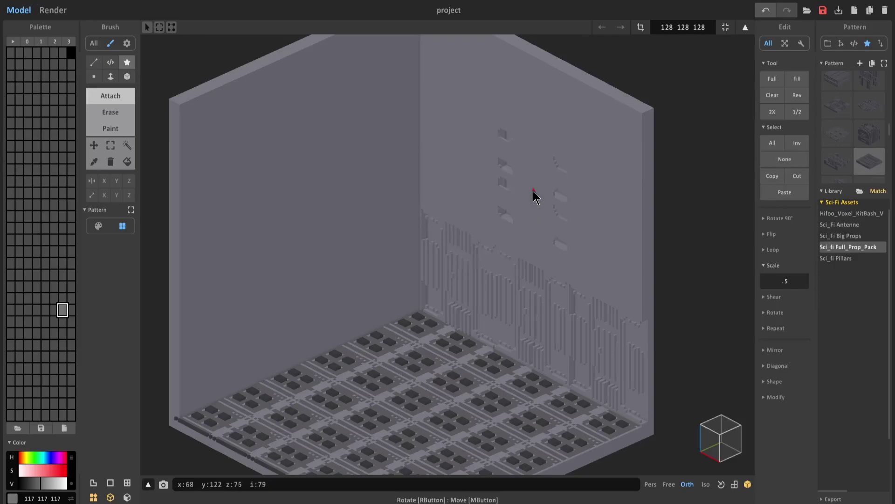
right_click_drag(476, 182, 441, 183)
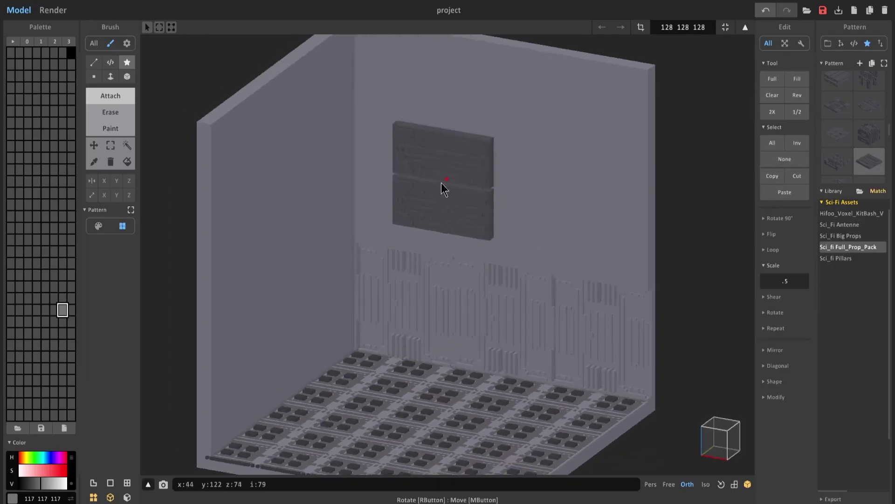
left_click(402, 190)
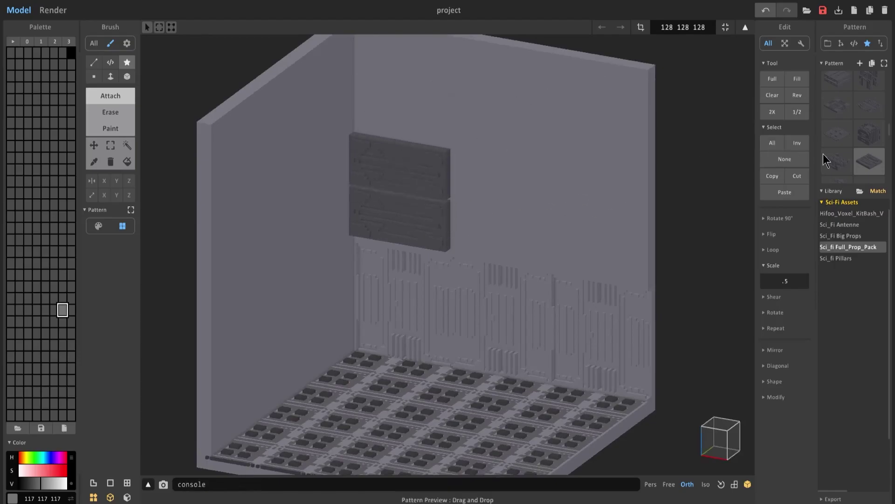
- Choose the stacked-slab pattern and stamp a group of vertical ribs on the right-hand back wall beside the plated panel
scroll(854, 150, "down", 3)
left_click(839, 161)
left_click(837, 154)
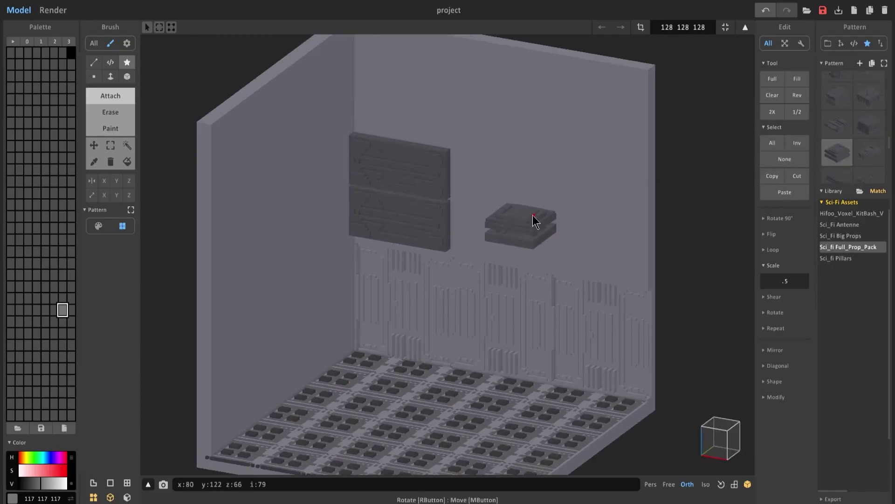
left_click(463, 176, "shift")
left_click(486, 183, "shift")
left_click(507, 184, "shift")
right_click_drag(572, 223, 554, 227)
- Stamp the long grooved bar along the upper edge of the left-hand back wall near the corner, with the flat slatted grille beside it
left_click(845, 163)
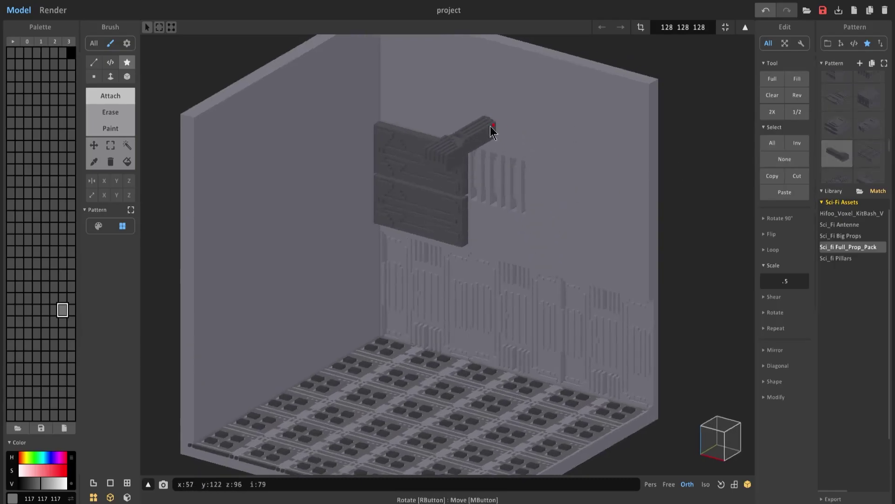
right_click_drag(379, 93, 393, 88)
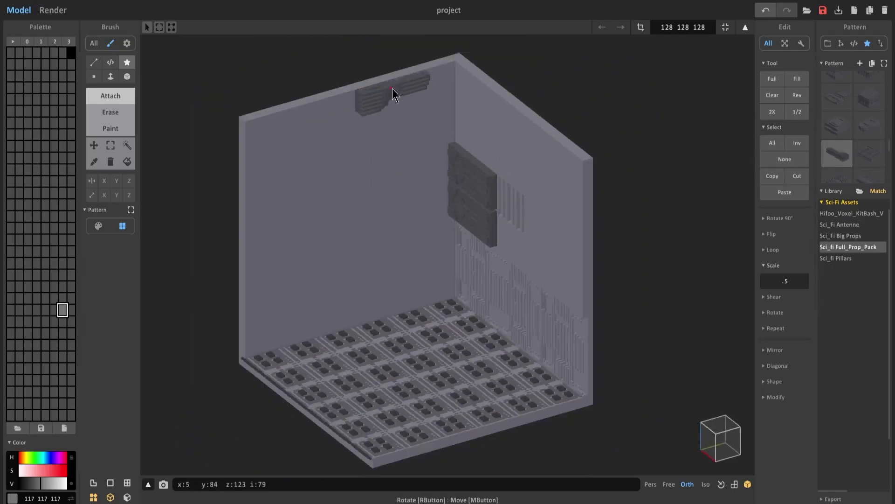
left_click(422, 80)
right_click_drag(404, 119, 413, 111)
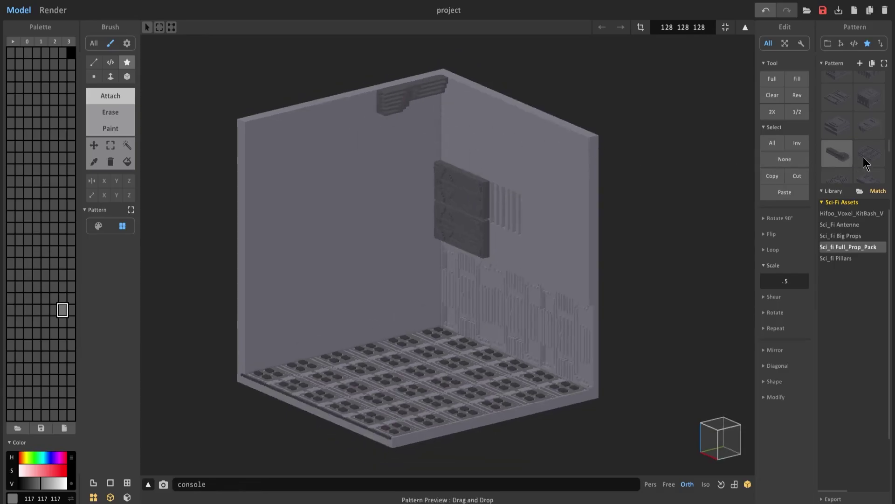
left_click(866, 162)
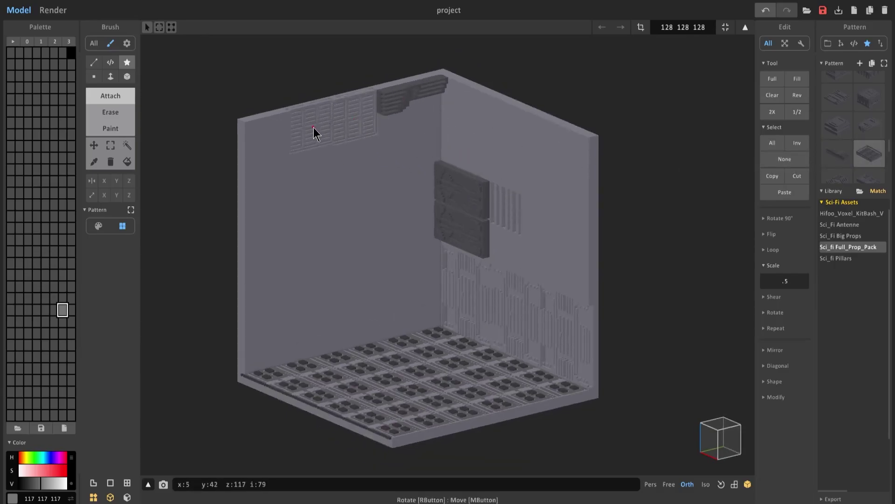
- Try out the rectangular tray pattern on the right-hand back wall and choose the thick notched panel with vertical ribs instead
scroll(861, 152, "down", 3)
left_click(839, 115)
left_click(868, 116)
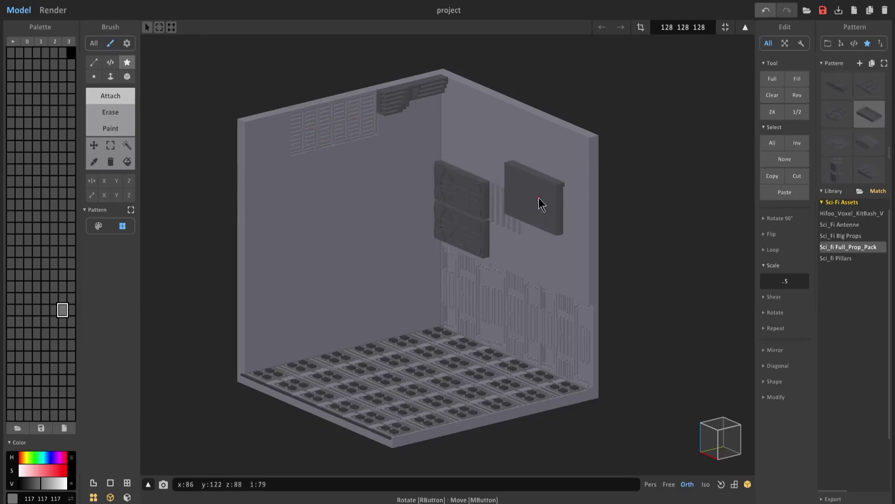
right_click_drag(540, 200, 550, 186)
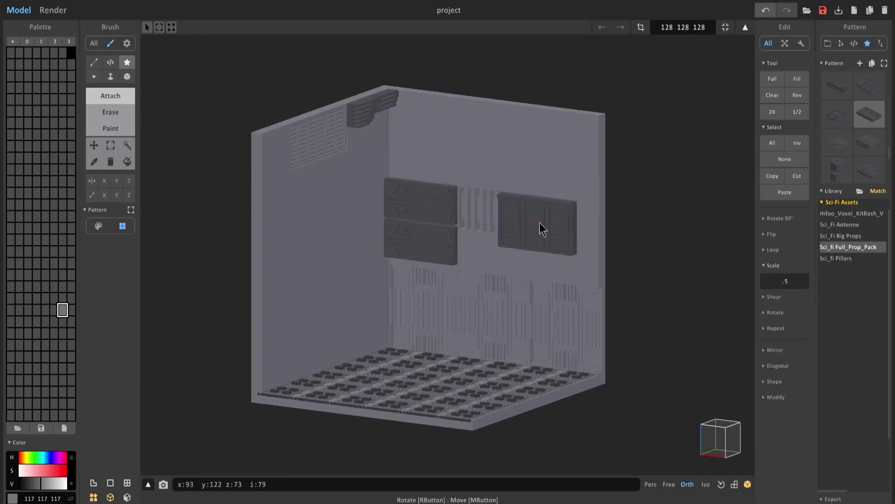
scroll(869, 140, "down", 2)
left_click(870, 130)
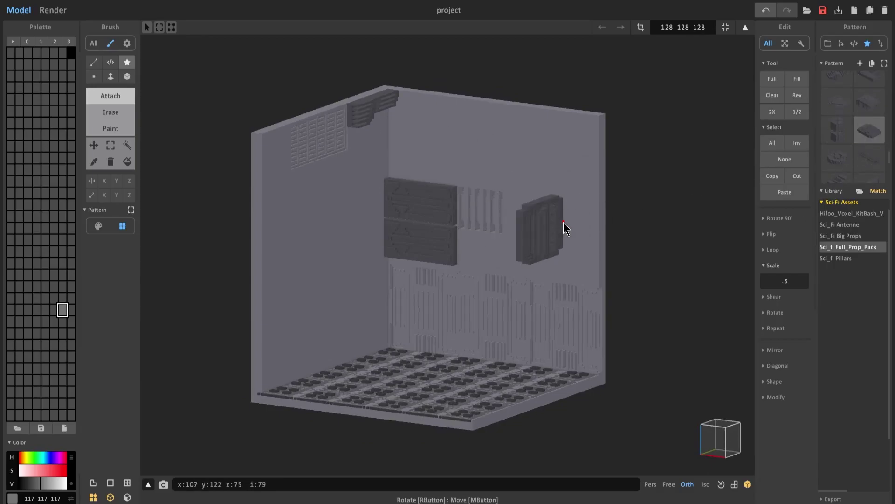
- Try stamping the notched panel in two places on the room's walls, preview it in the renderer, and undo both stamps
right_click_drag(392, 248, 315, 194)
left_click(308, 174)
left_click(452, 161)
right_click_drag(453, 161, 469, 226)
scroll(469, 227, "down", 2)
left_click(53, 11)
left_click(16, 14)
key("ctrl+z")
key("ctrl+z")
- Stamp the notched panel three times in a vertical stack at the outer edge of the left-hand back wall, starting at the floor
right_click_drag(377, 204, 326, 194)
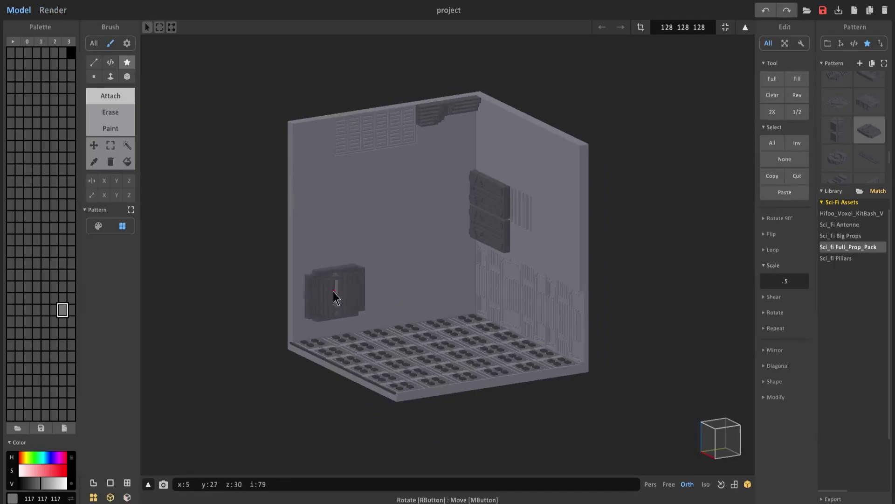
left_click(325, 307)
right_click_drag(326, 308, 306, 281)
scroll(304, 278, "up", 2)
left_click(288, 251)
left_click(284, 181)
right_click_drag(388, 227, 425, 250)
scroll(861, 174, "down", 2)
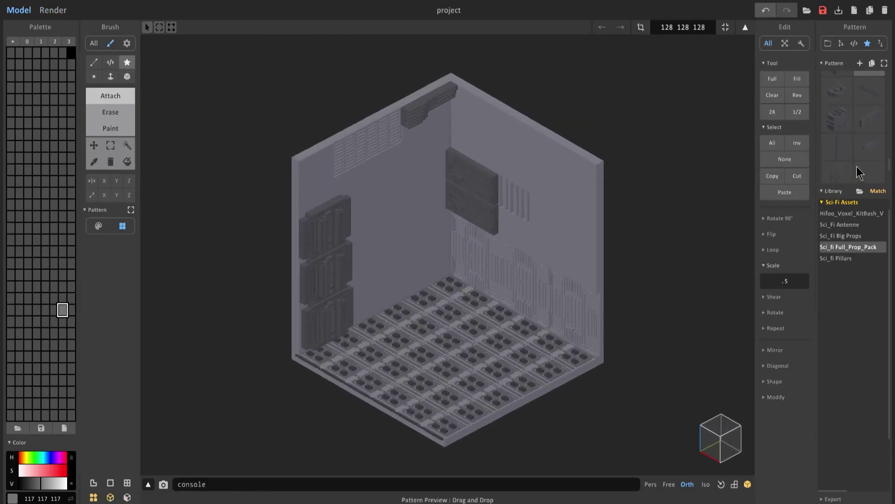
- Rotate the pipework panel pattern and stamp it on the left-hand back wall beside the notched panels, with a second copy below
left_click(826, 173)
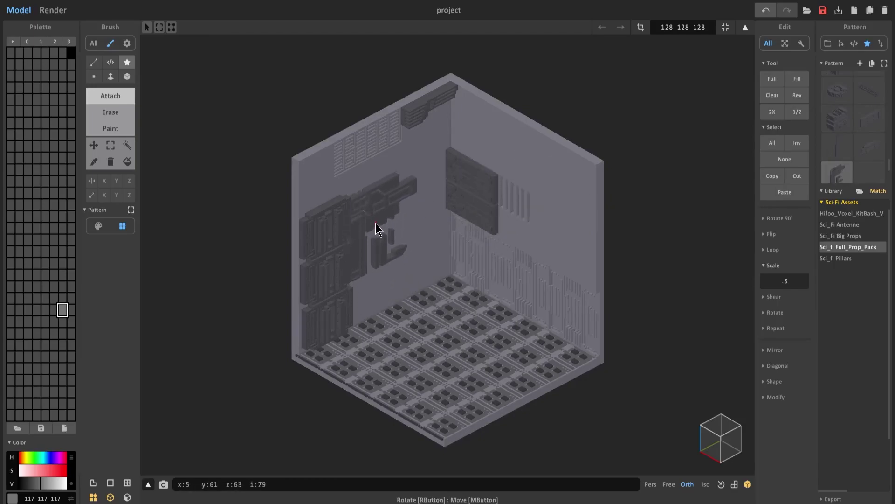
right_click_drag(384, 225, 378, 213)
key("Up")
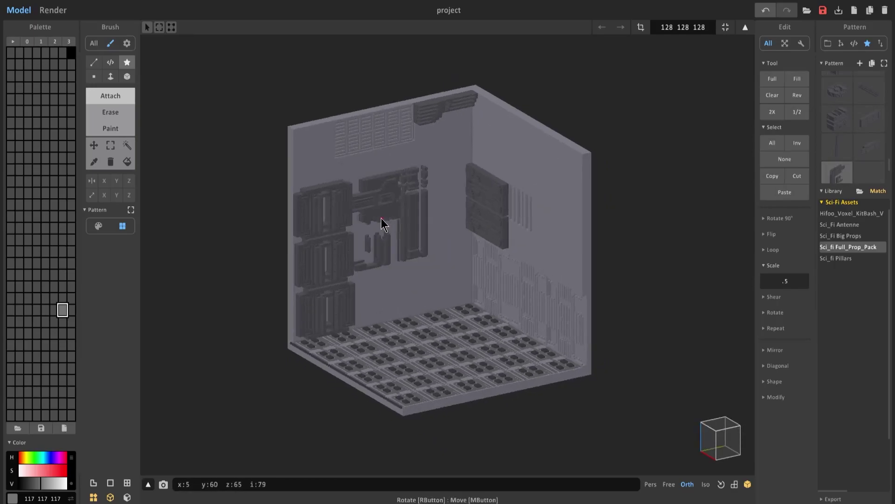
left_click(393, 216)
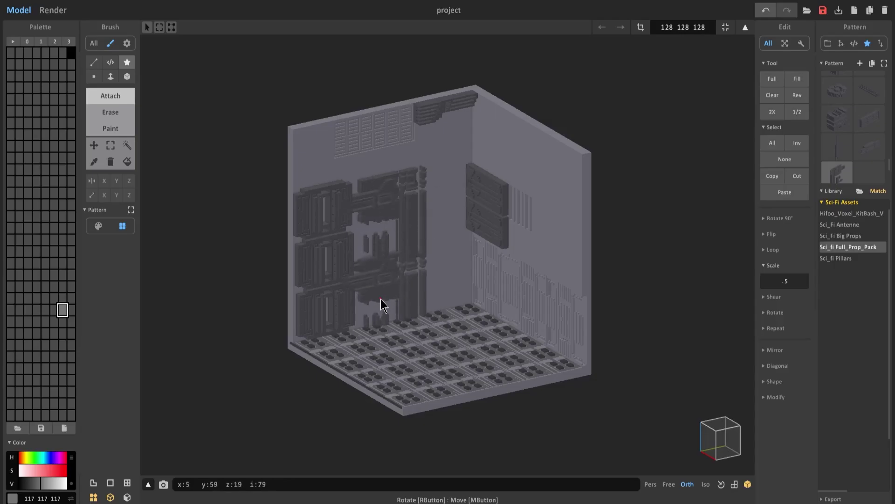
scroll(371, 308, "up", 1)
right_click_drag(377, 313, 496, 244)
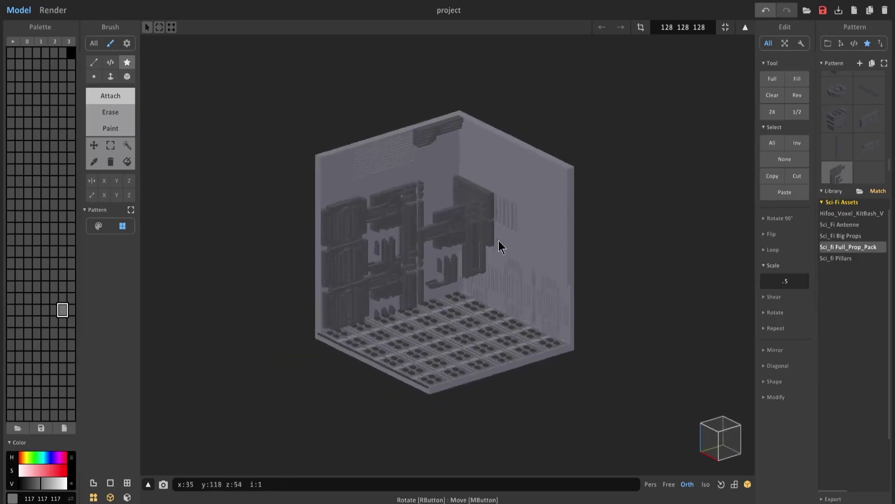
- Preview the walls in the renderer, then stamp the long piped beam horizontally above the ribbed panels on the right-hand back wall
left_click(52, 10)
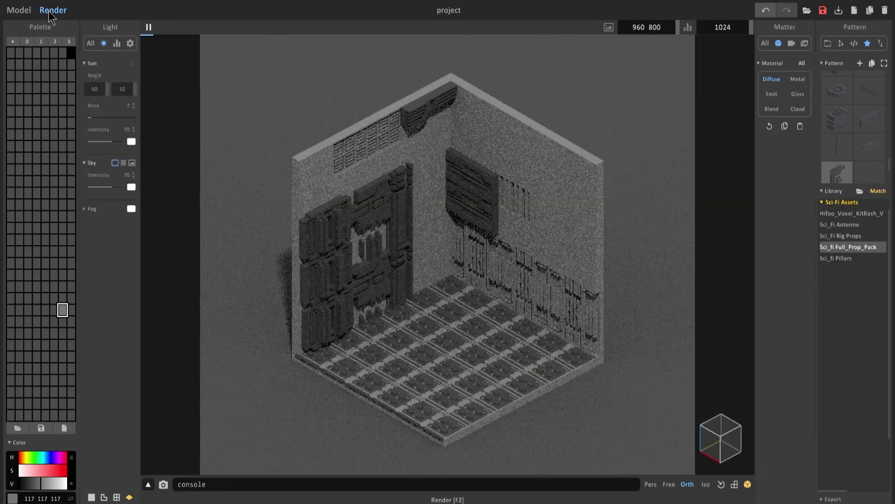
left_click(28, 10)
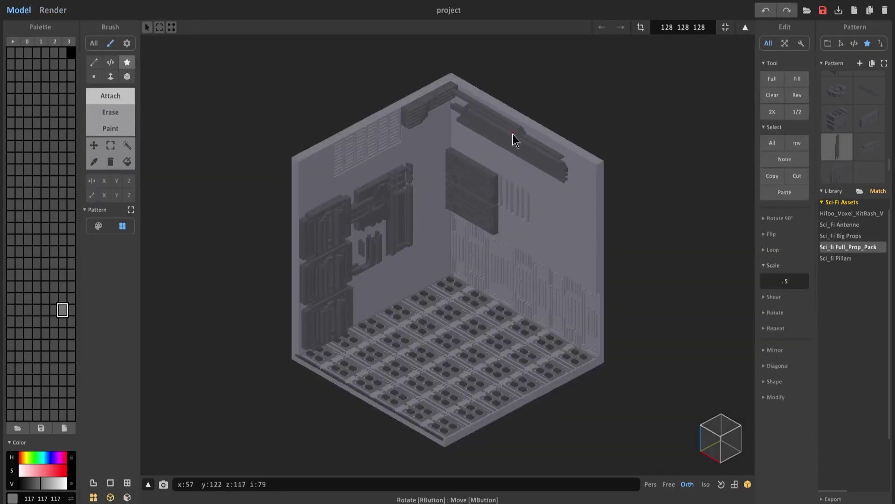
left_click(552, 248)
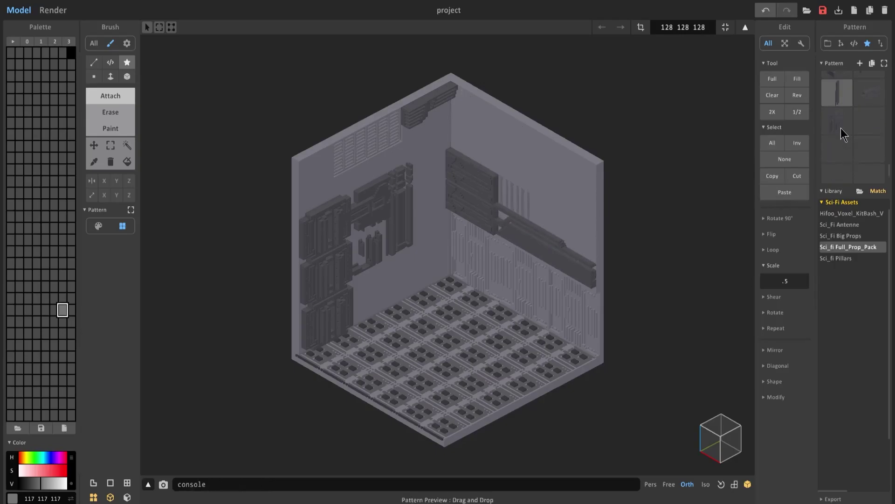
- Look through the pattern library, including the round ring, for a piece to fill the empty upper part of the right-hand back wall
scroll(860, 126, "up", 5)
left_click(839, 158)
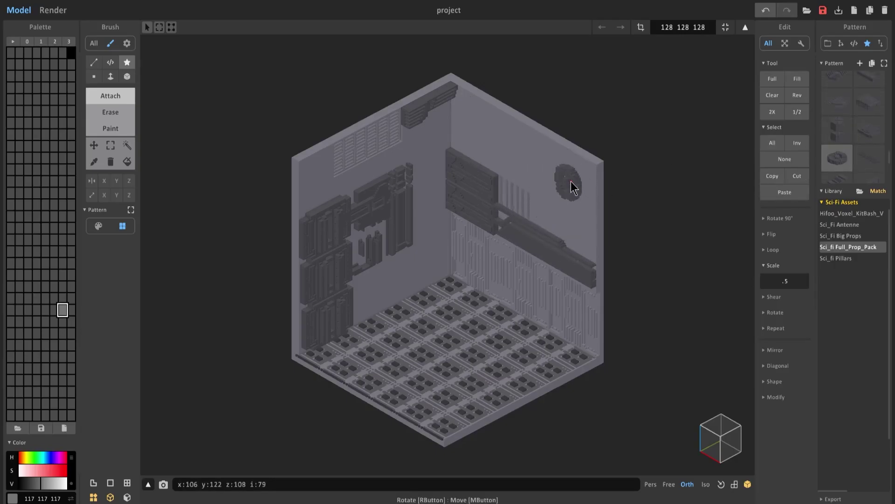
right_click_drag(572, 191, 566, 164)
scroll(864, 96, "up", 4)
left_click(838, 149)
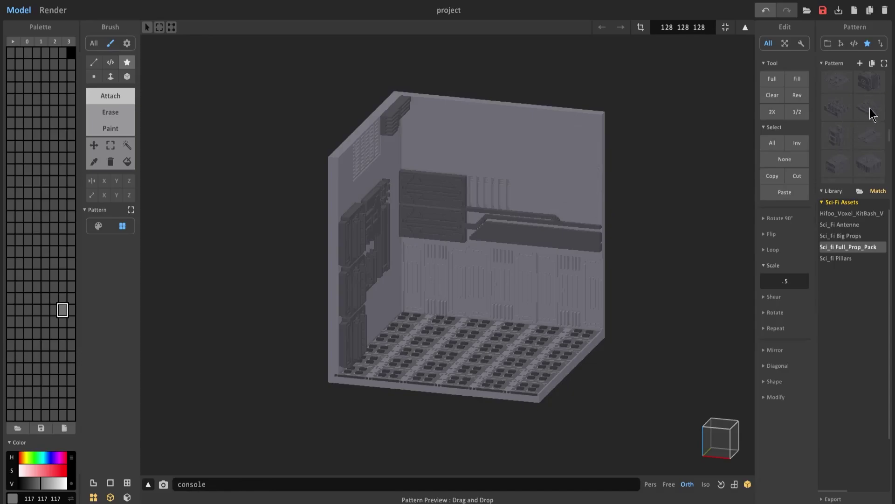
left_click(839, 109)
scroll(839, 125, "up", 3)
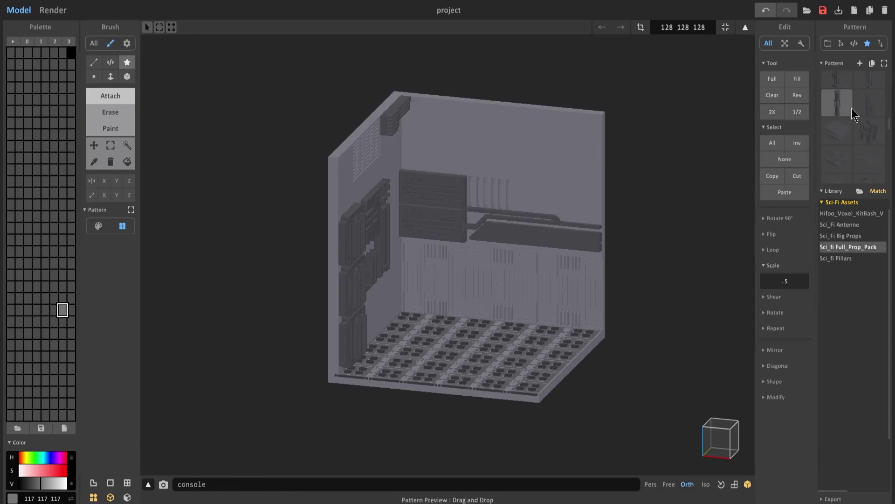
scroll(847, 103, "up", 2)
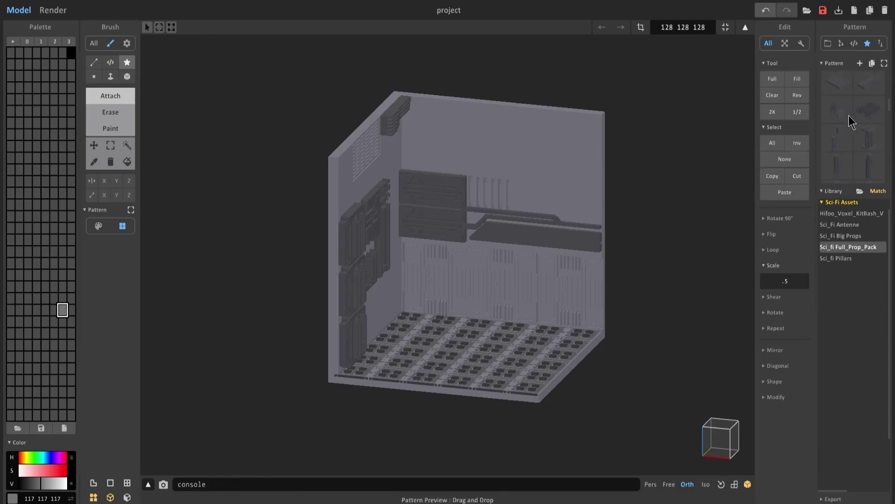
- Stamp the framed pipework pattern on the upper right-hand back wall and on the left-hand back wall beside the corner
left_click(852, 116)
right_click_drag(566, 188, 514, 186)
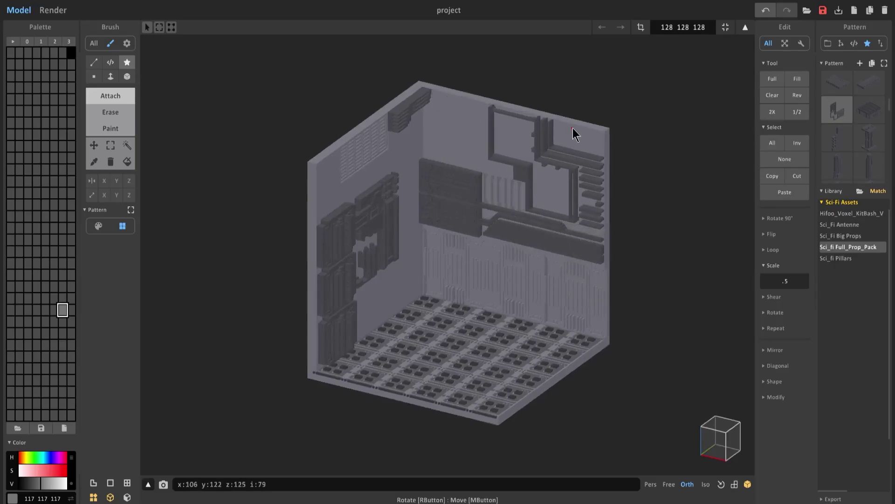
right_click_drag(559, 131, 407, 222)
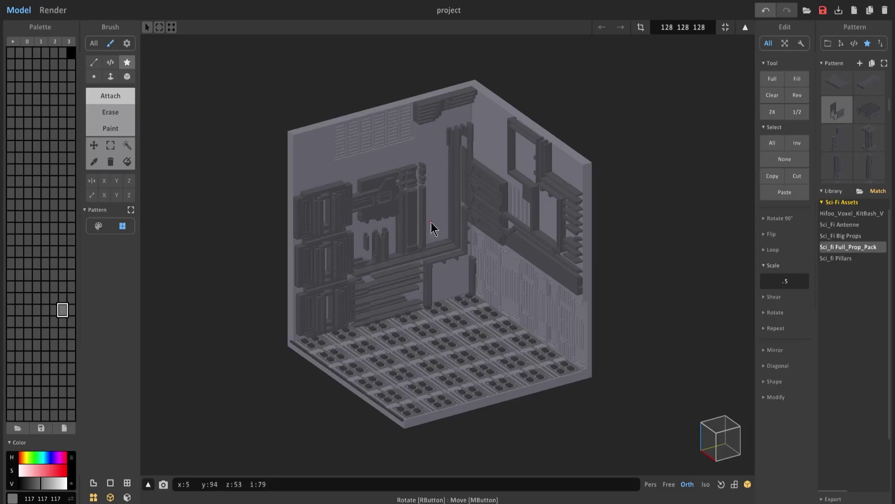
right_click_drag(369, 202, 348, 181)
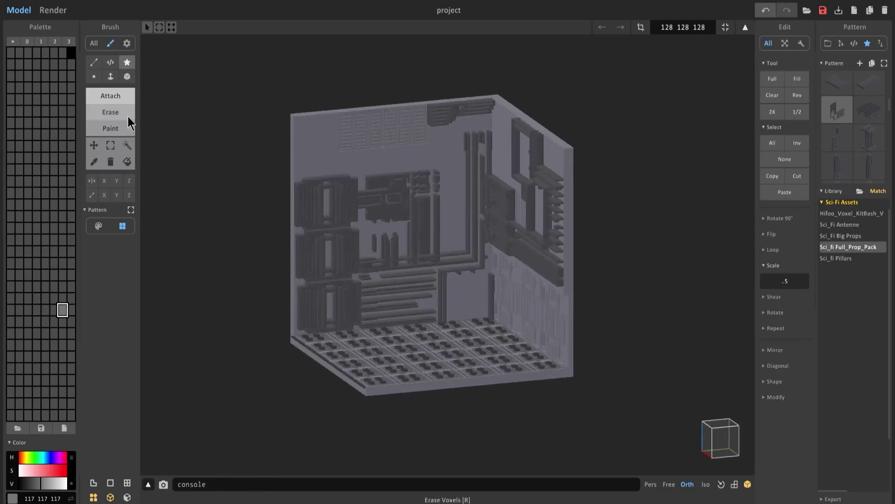
- Cut a rectangular opening through the left-hand back wall inside the small frame near the floor corner, and preview it in the renderer
left_click(124, 115)
left_click(126, 77)
middle_click_drag(407, 195, 394, 180)
scroll(394, 185, "up", 5)
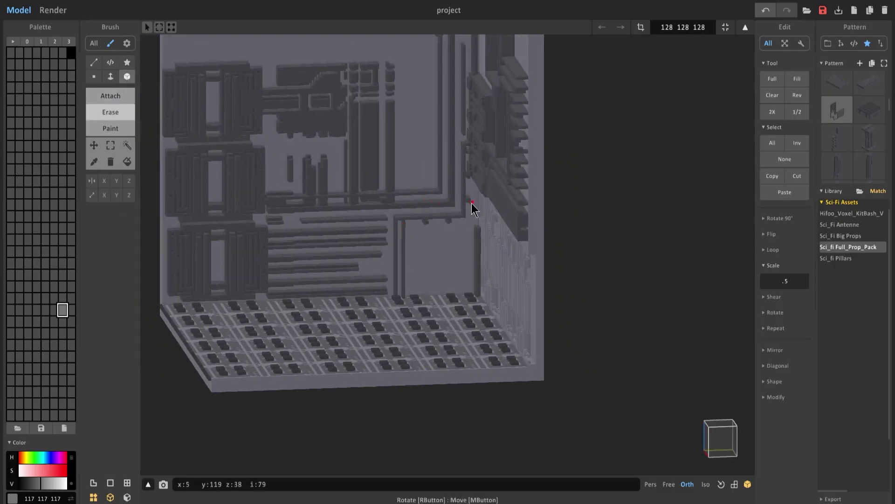
right_click_drag(450, 240, 512, 242)
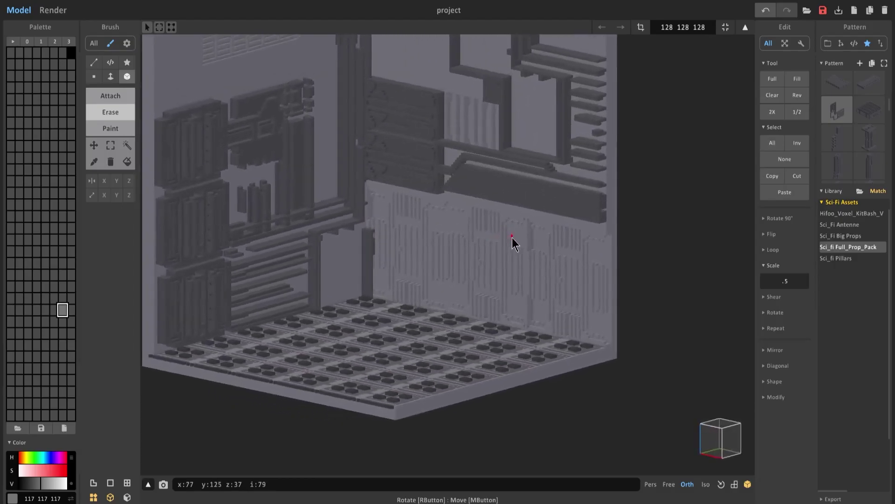
right_click_drag(508, 199, 431, 194)
scroll(489, 262, "down", 4)
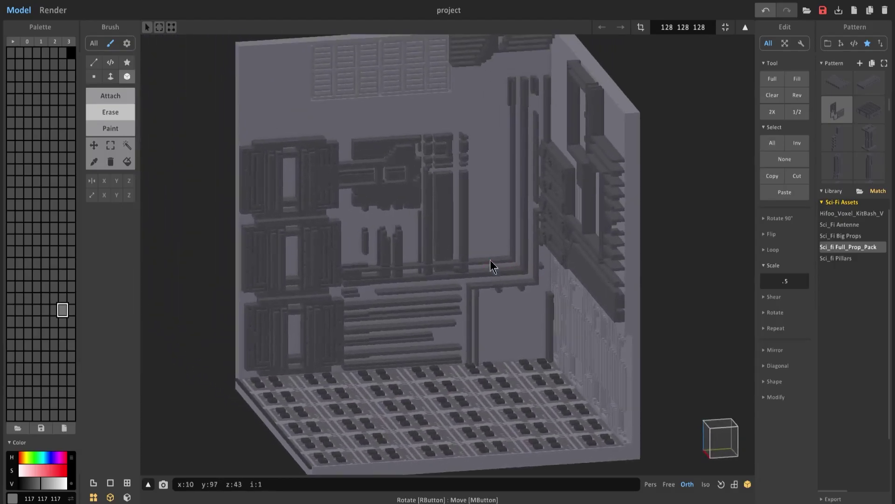
right_click_drag(483, 218, 482, 238)
scroll(475, 217, "up", 5)
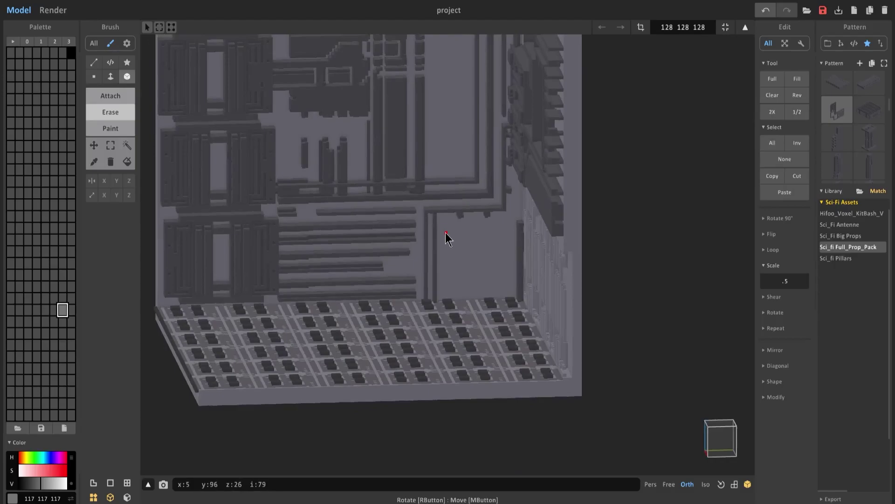
left_click_drag(445, 228, 506, 293)
left_click(109, 77)
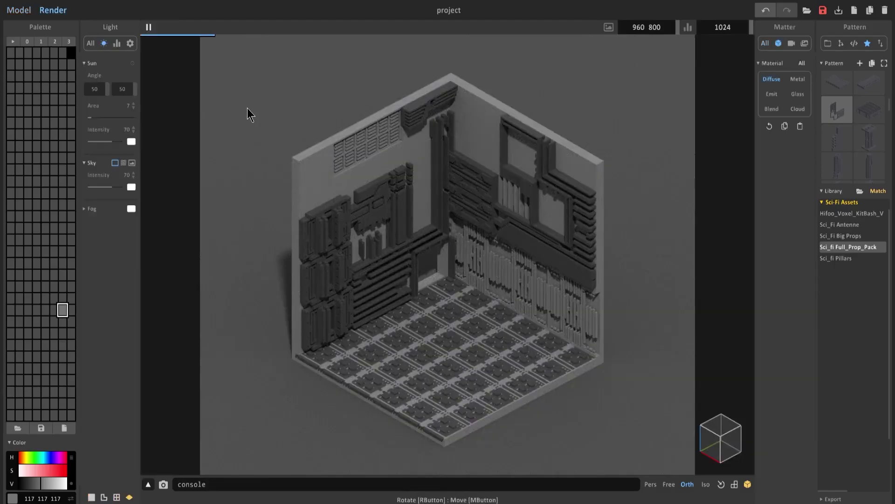
key("Tab")
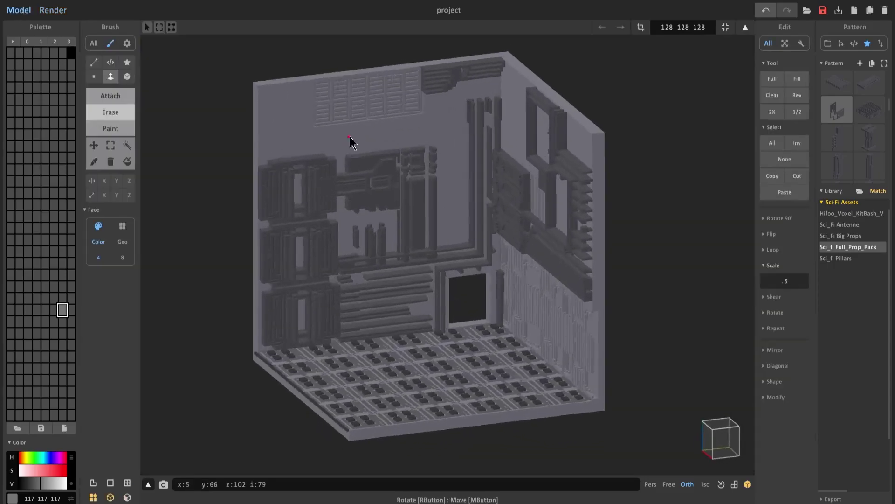
- Choose the flat ribbed slab pattern, set its scale to .9, and place it as a separate object in the room
left_click(837, 135)
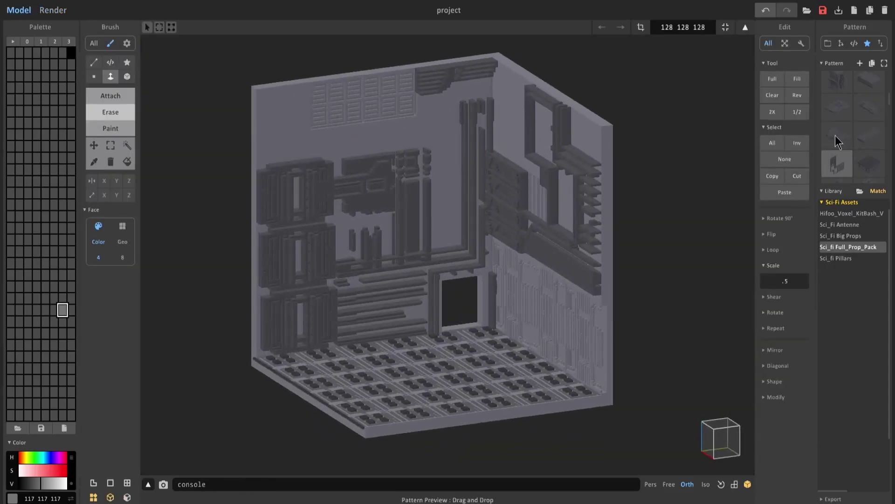
left_click(112, 95)
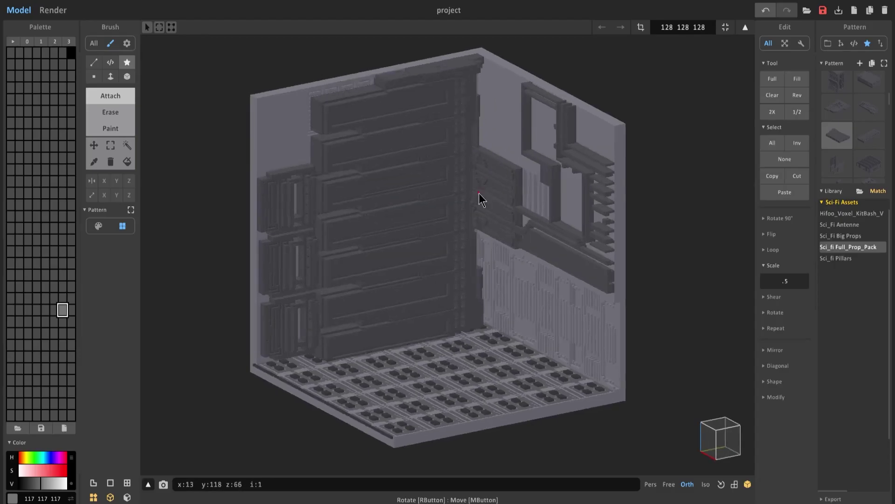
key("Tab")
left_click(860, 63)
key("Tab")
type(".9")
key("Return")
left_click(726, 27)
key("Tab")
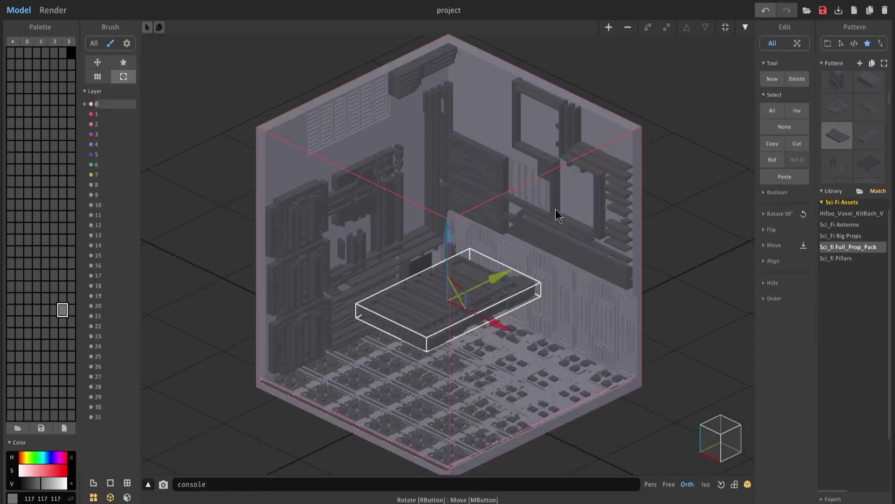
- Stand the slab upright high on the right-hand back wall beside the corner and check the placement in the renderer
left_click(487, 317)
left_click(447, 232)
left_click_drag(486, 321, 515, 127)
right_click_drag(515, 127, 521, 166)
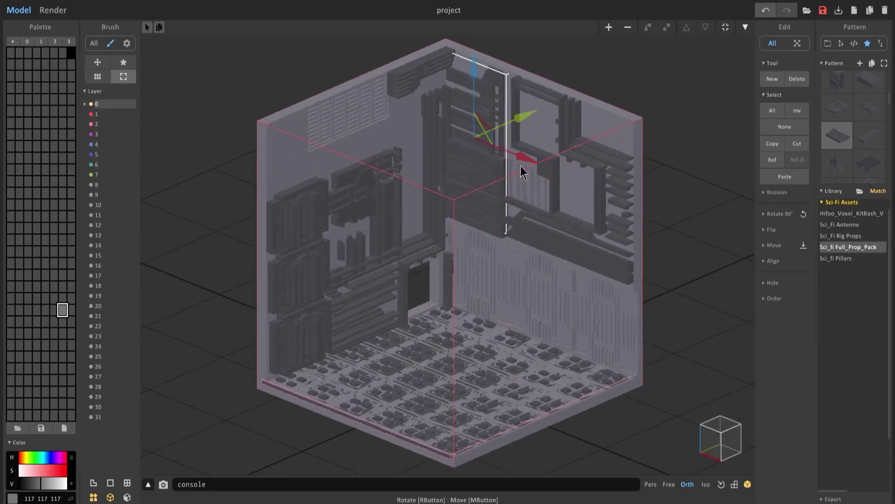
left_click(54, 10)
left_click(20, 12)
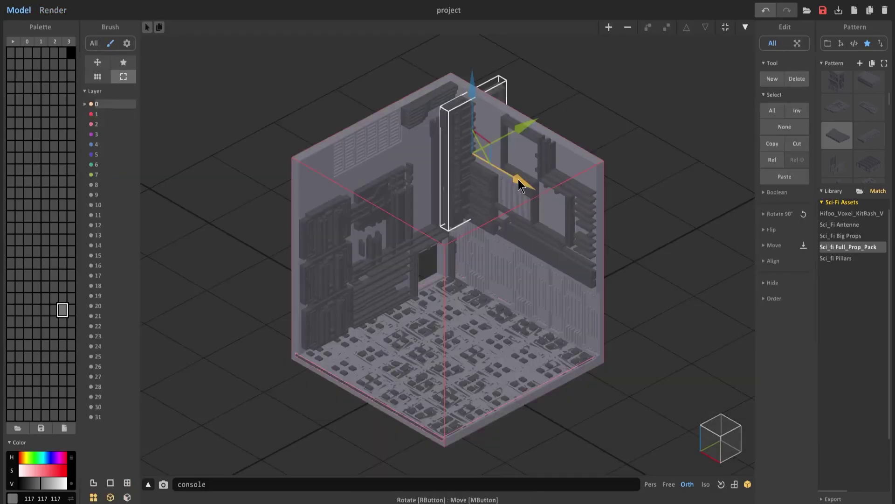
- Try the upright slab at other spots around the upper back corner and preview it in the renderer
left_click_drag(515, 183, 545, 201)
left_click_drag(503, 133, 502, 116)
right_click_drag(563, 161, 591, 149)
right_click_drag(249, 68, 278, 69)
left_click(58, 10)
left_click(21, 10)
- Move the upright slab down to the middle of the floor, duplicate it in front, and flip the copy along Y
left_click_drag(533, 137, 465, 292)
scroll(465, 292, "up", 3)
left_click(773, 229)
left_click(785, 243)
left_click(795, 245)
left_click_drag(460, 337, 490, 322)
left_click(785, 244)
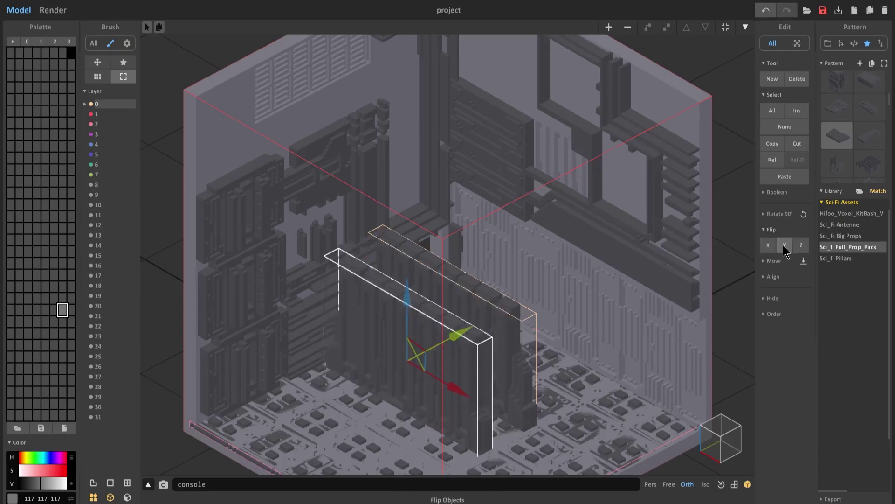
left_click(788, 248)
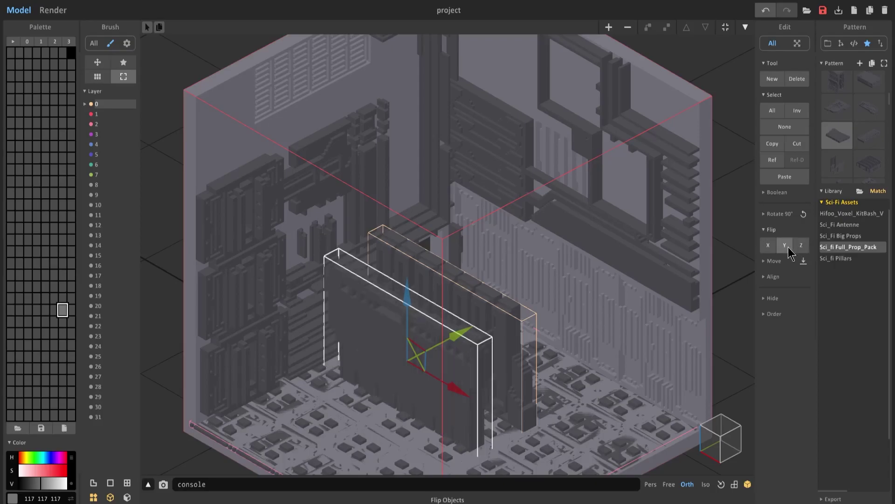
- Bring the copied slab closer to the first one and try flipping it along X, Y and Z
key("Delete")
left_click_drag(490, 331, 480, 328)
key("ctrl+z")
left_click(769, 245)
left_click(769, 250)
left_click(792, 243)
left_click(802, 245)
left_click(788, 248)
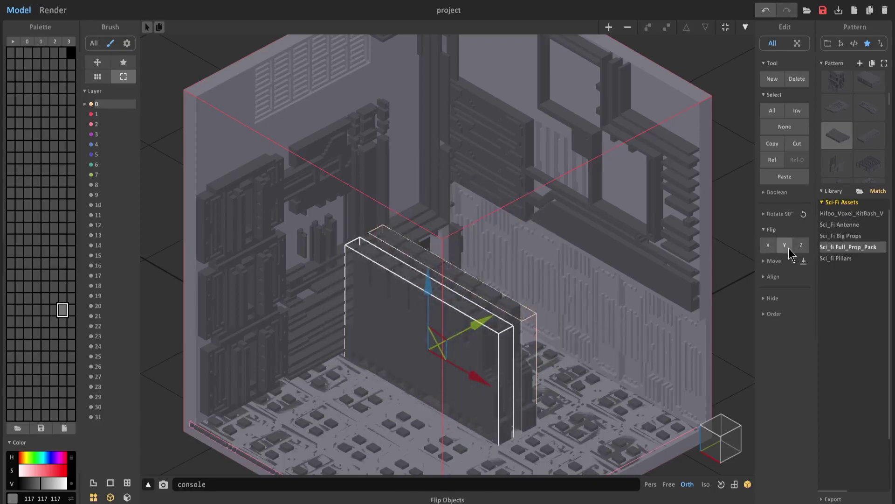
- Place the two slabs back to back, move them together away from the right-hand back wall, and preview the partition in the renderer
right_click_drag(719, 270, 574, 304)
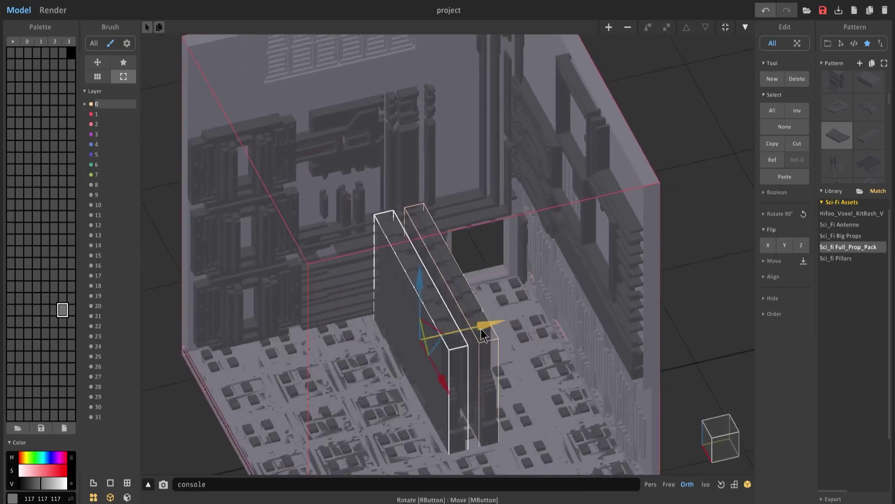
left_click_drag(483, 329, 534, 318)
left_click(485, 340, "shift")
left_click_drag(485, 338, 413, 332)
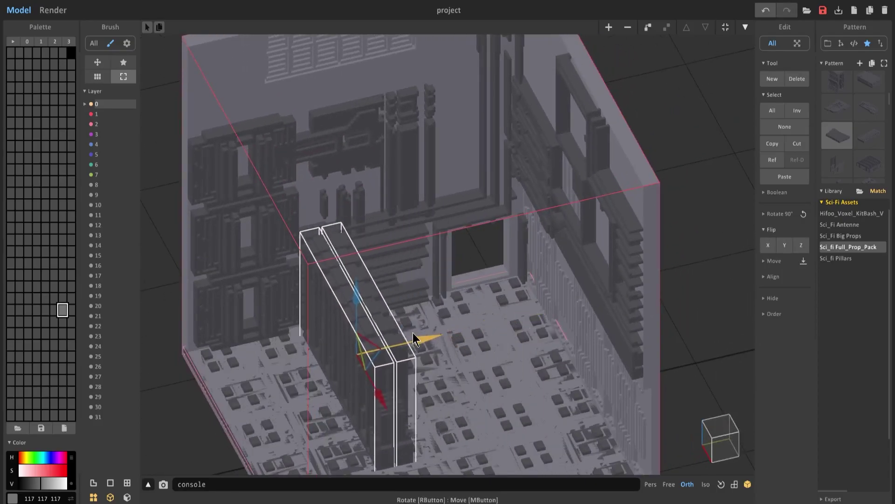
scroll(431, 307, "down", 3)
left_click(45, 11)
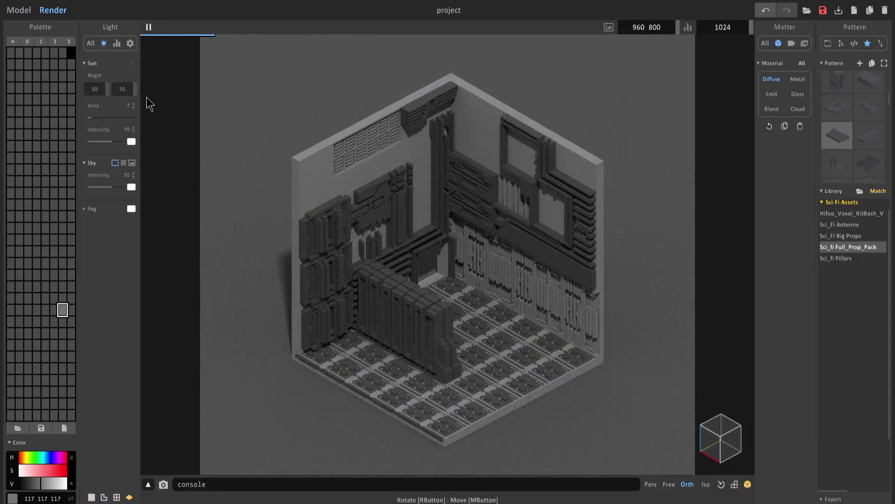
left_click(20, 11)
- Open the room model for editing and replace the tiled floor with the large grated floor pattern
left_click(336, 358)
left_click(341, 364)
key("Tab")
left_click(837, 107)
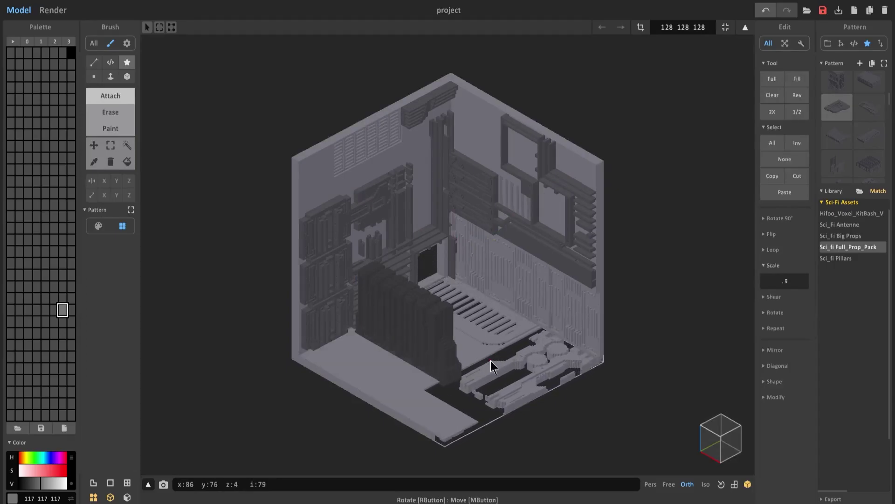
left_click(499, 363)
- Fill the open gaps in the front part of the floor using Face mode, and preview the result in the renderer
key("f")
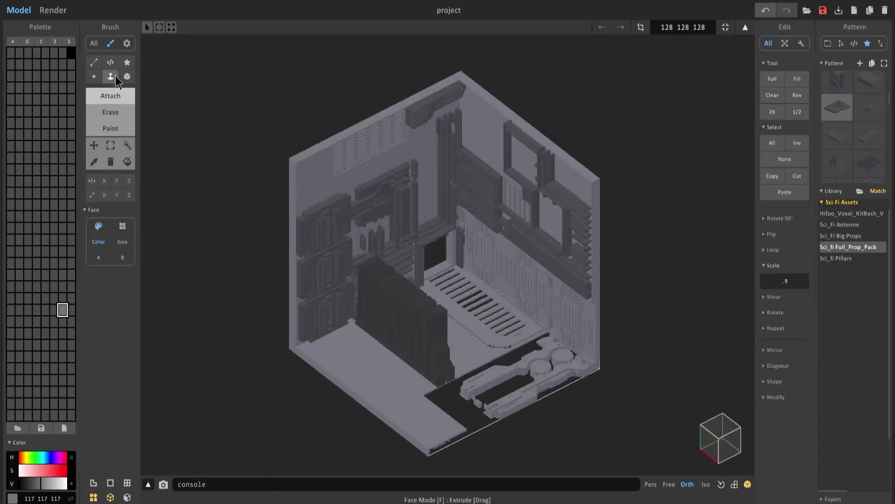
scroll(426, 325, "up", 3)
right_click_drag(468, 436, 391, 409)
key("F3")
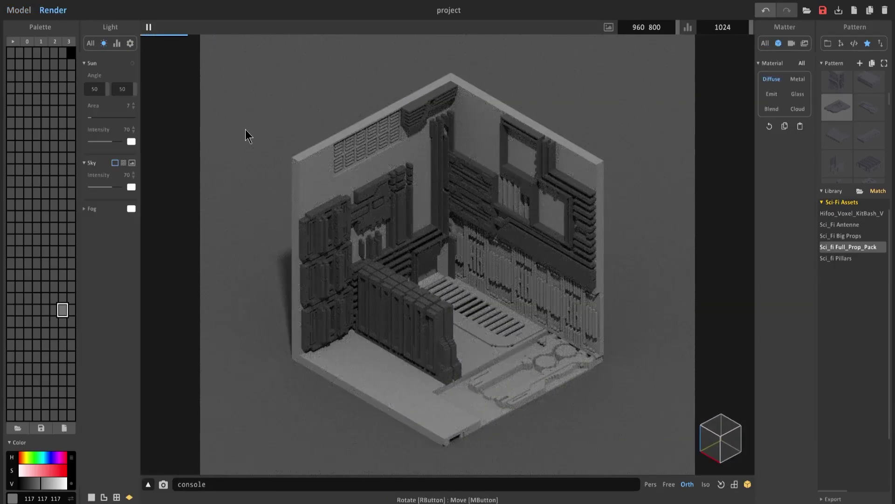
- Level out the raised ring detail in the front part of the floor, keeping the grate, and check it in the renderer
left_click(25, 9)
right_click_drag(377, 219, 471, 200)
scroll(496, 261, "up", 5)
left_click_drag(498, 270, 652, 341)
scroll(652, 342, "down", 3)
right_click_drag(652, 327, 389, 403)
key("0")
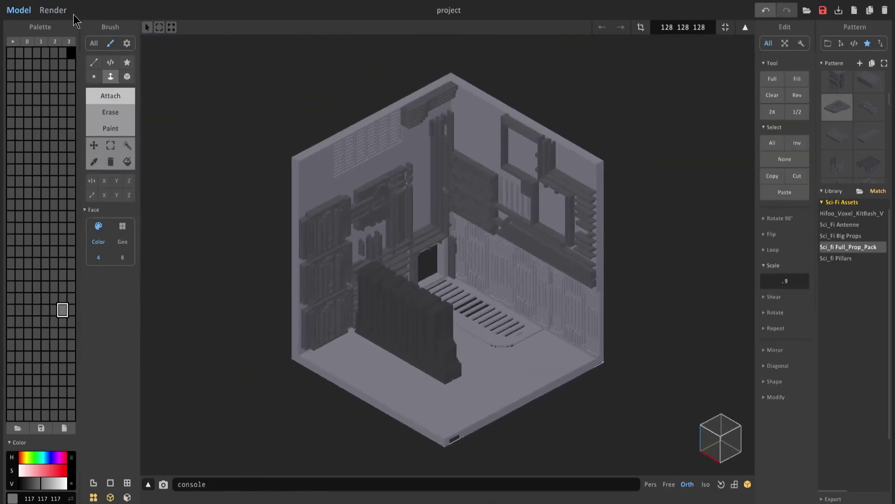
left_click(63, 13)
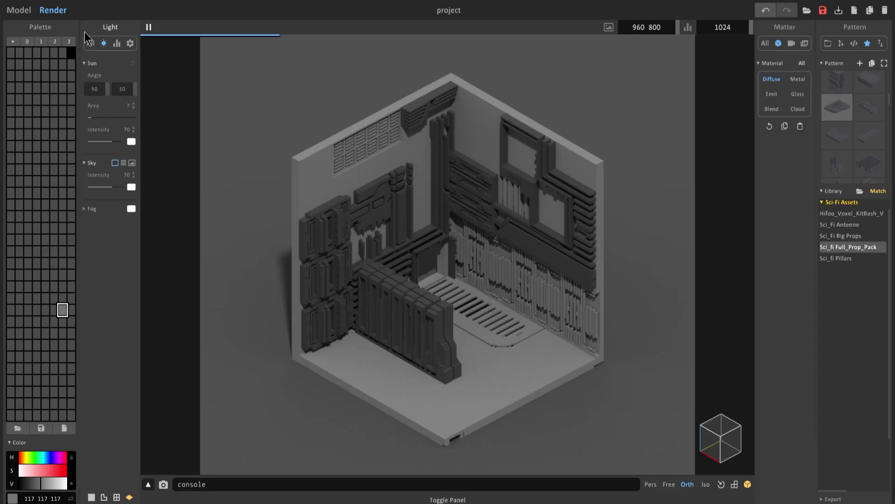
- Recolour the room model dark grey with RGB 75 75 75 and preview it in the renderer
left_click(21, 10)
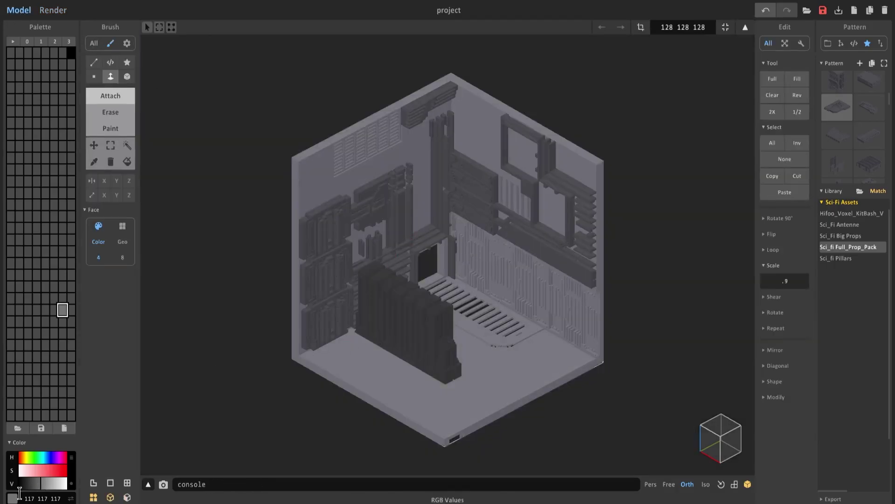
left_click(53, 11)
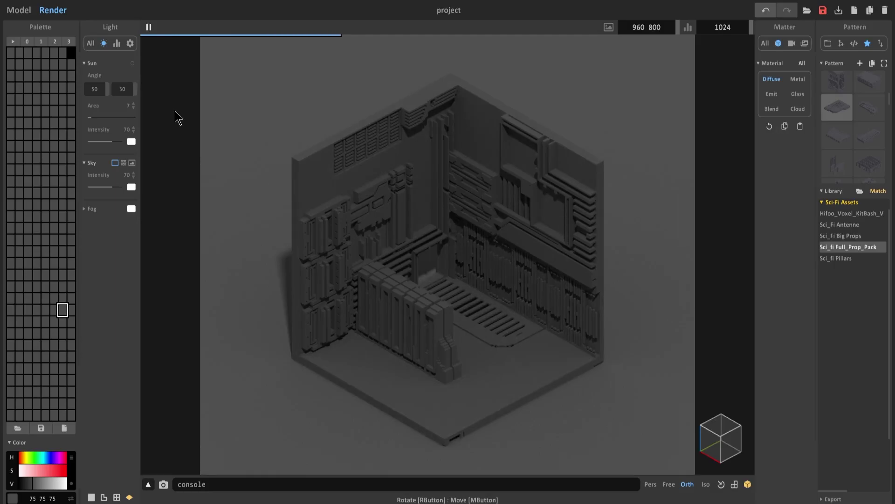
left_click(13, 6)
- Stamp the slotted vent pattern into the floor in front of the partition and preview it in the renderer
scroll(837, 163, "down", 1)
left_click(871, 143)
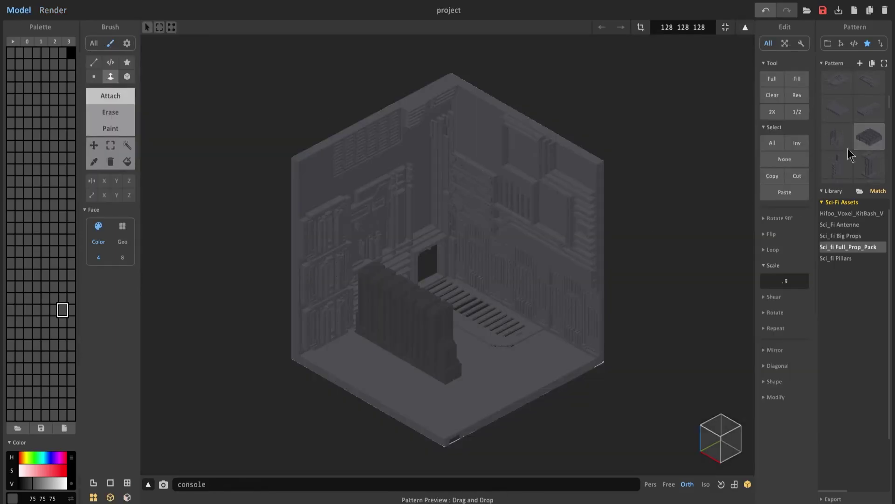
left_click(129, 62)
left_click(414, 394)
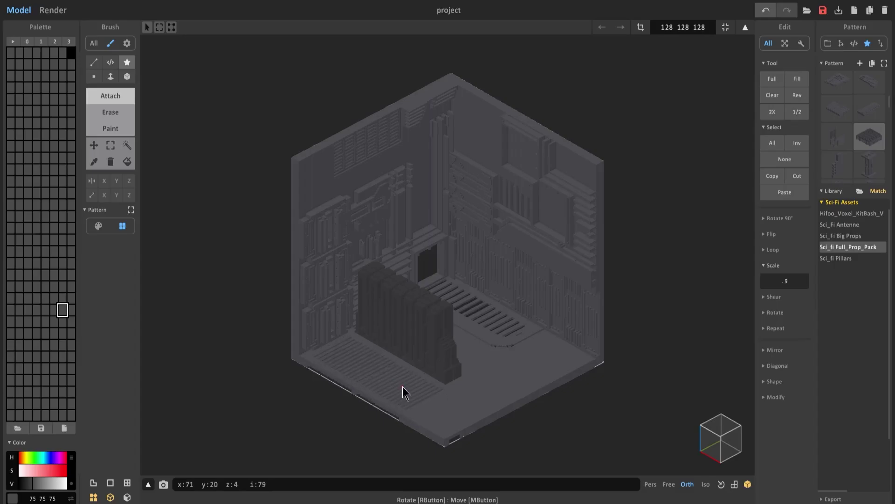
left_click(52, 9)
left_click(19, 10)
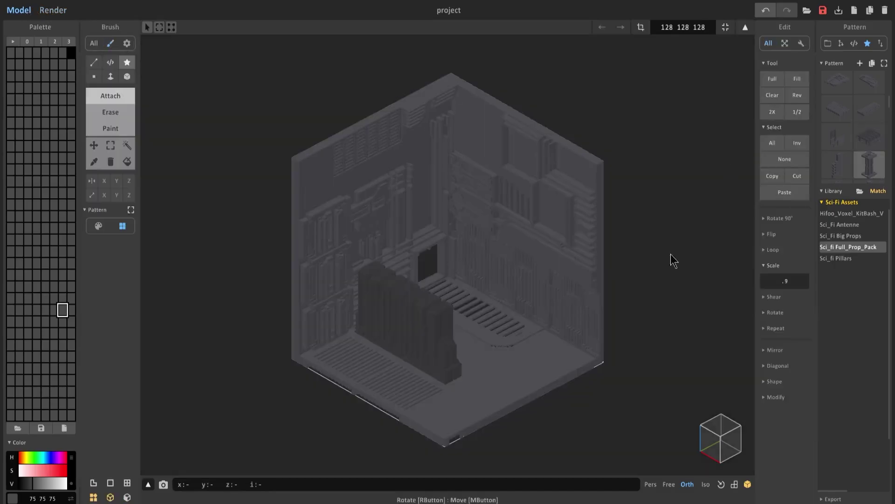
- Place the pillar pattern as a separate object outside the room's right corner, with a copy outside the left corner
left_click(643, 28)
left_click_drag(494, 353, 647, 329)
left_click_drag(642, 361, 646, 364)
left_click_drag(647, 326, 508, 389, "ctrl")
left_click_drag(503, 438, 337, 362)
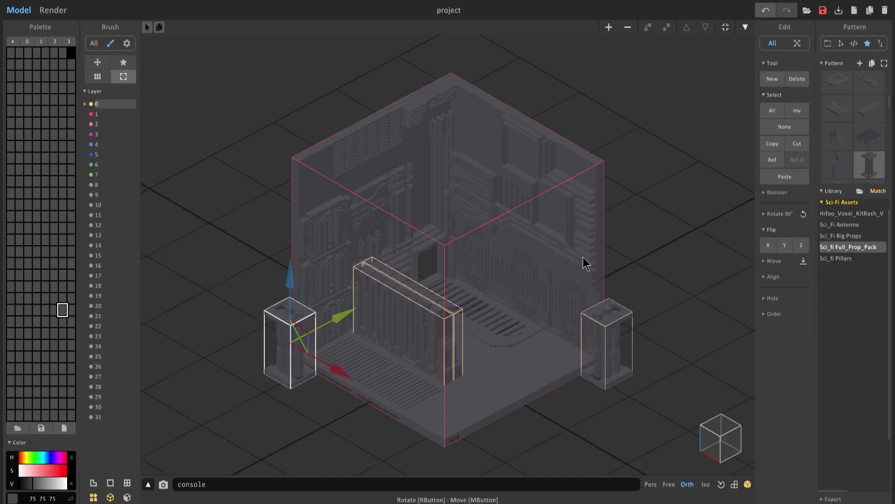
- Add the framed pipework pattern as a flat ceiling object across the top of the room and preview it in the renderer
left_click_drag(837, 137, 444, 112)
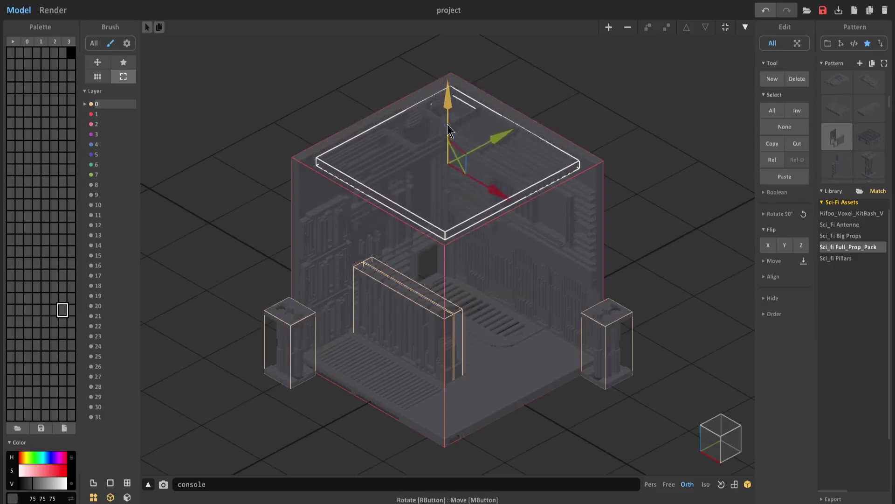
left_click(43, 11)
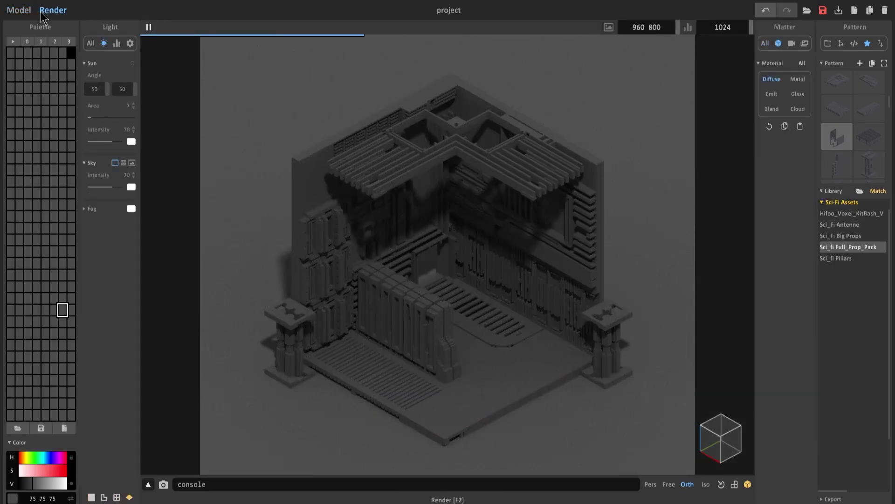
left_click(10, 9)
- Delete both pillars beside the room and look through the pattern library for another piece
left_click(594, 342)
key("Delete")
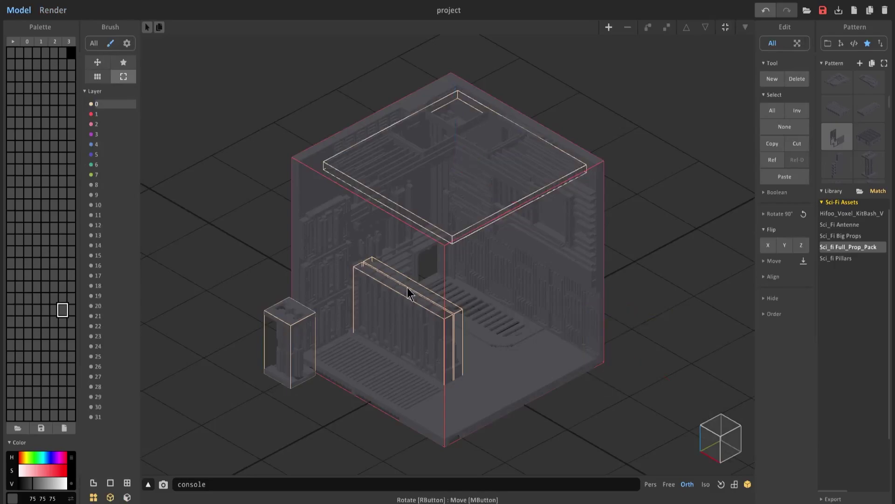
left_click(284, 338)
key("Delete")
scroll(873, 176, "down", 1)
scroll(876, 145, "down", 2)
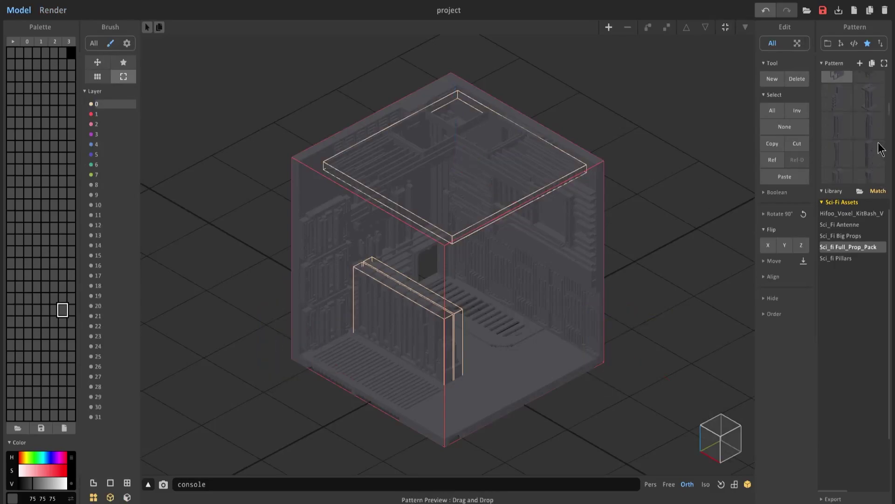
- Build a full-height lattice pillar from the library pattern at the room's right corner and preview it in the renderer
mouse_move(874, 139)
left_mouse_down()
mouse_move(779, 135)
mouse_move(583, 388)
mouse_move(622, 323)
mouse_move(605, 306)
mouse_move(608, 113)
mouse_move(605, 159)
mouse_move(597, 157)
mouse_move(601, 134)
mouse_move(623, 189)
mouse_move(578, 159)
mouse_move(602, 183)
mouse_move(518, 139)
mouse_move(499, 141)
mouse_move(425, 81)
mouse_move(477, 117)
left_mouse_up()
left_click(610, 164)
key("ctrl+z")
left_click(64, 11)
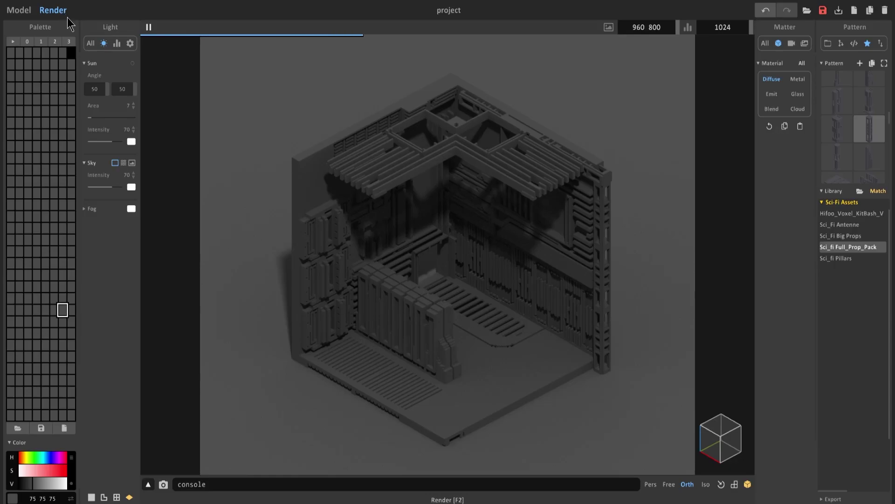
- Return to the model and extend the ceiling object's volume to 108 × 118 × 5 voxels
left_click(26, 10)
right_click_drag(522, 206, 475, 197)
key("Tab")
left_click(725, 424)
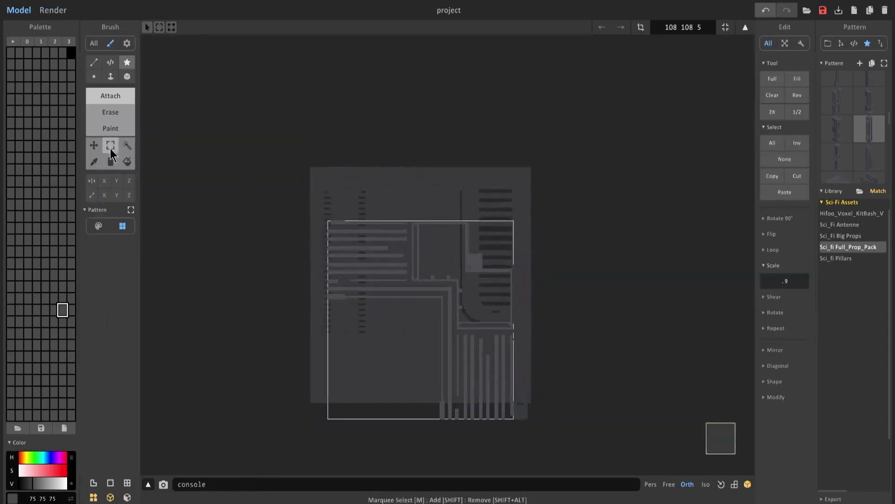
left_click(112, 147)
left_click(640, 28)
left_click_drag(273, 321, 244, 320)
key("Tab")
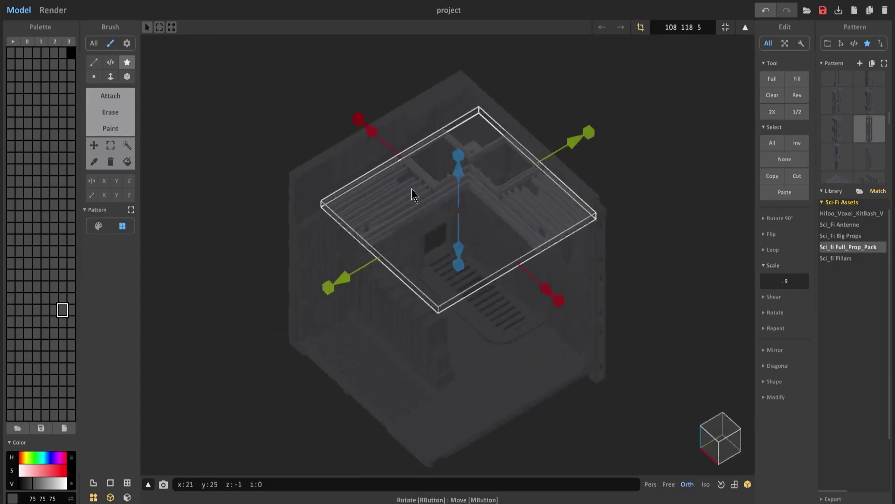
key("Delete")
left_click(482, 144)
left_click(427, 110)
key("Delete")
left_click(513, 160)
- Copy the right pillar's top segment, turn the copy horizontal and place it on top of the pillar along the room's upper edge
right_click_drag(428, 111, 577, 243)
left_click(577, 242)
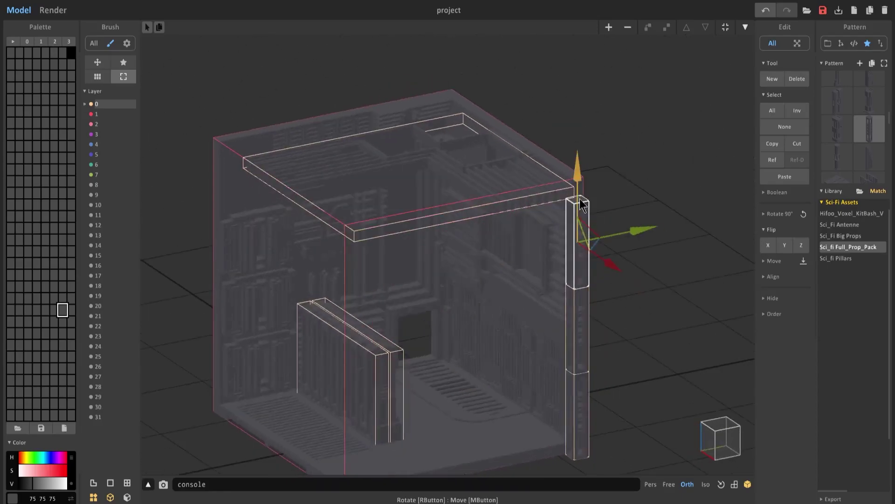
left_click_drag(621, 233, 605, 236, "ctrl")
left_click(575, 230)
left_click_drag(566, 205, 566, 155)
left_click_drag(623, 181, 610, 179)
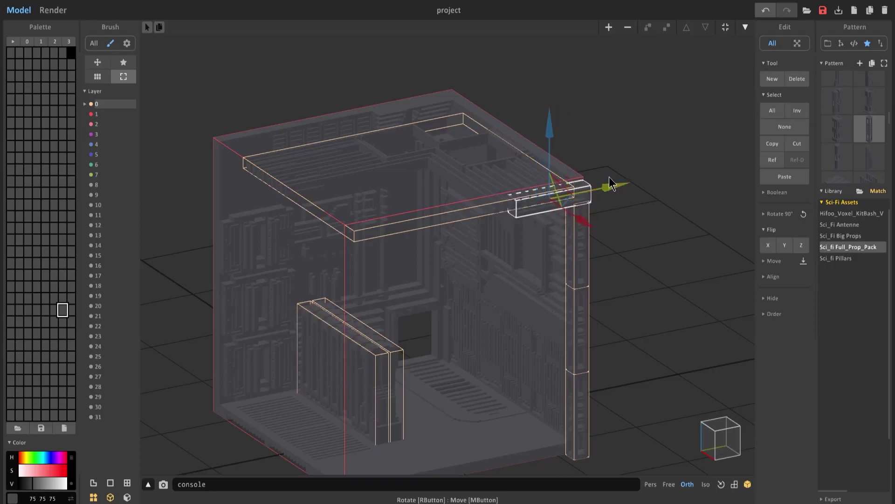
- Repeat the horizontal lattice segment along the upper edge from the right pillar to the open front corner
left_click_drag(579, 233, 581, 405, "shift")
left_click_drag(581, 347, 589, 351)
left_click(571, 206)
left_click_drag(614, 197, 539, 215, "ctrl")
left_click_drag(539, 215, 472, 225, "ctrl")
right_click_drag(472, 226, 524, 231)
left_click_drag(575, 222, 500, 233, "shift")
right_click_drag(488, 256, 560, 279)
left_click_drag(560, 279, 402, 252, "ctrl")
- Run matching lattice beam segments along the other open upper edge, between the front corner and the left corner
right_click_drag(401, 242, 365, 316)
left_click_drag(365, 315, 317, 282)
right_click_drag(317, 282, 398, 279)
left_click(448, 295)
left_click_drag(484, 314, 542, 337, "ctrl")
left_click(545, 294)
left_click_drag(575, 264, 553, 280, "ctrl")
- Merge the two beam segments meeting at the open front corner into one object and adjust its end
left_click(520, 334, "shift")
key("ctrl+u")
key("Tab")
left_click_drag(601, 345, 577, 336)
key("Tab")
- Copy the three right pillar segments to the room's left corner and preview the frame in the renderer
left_click(654, 255)
left_click(650, 329, "shift")
left_click(653, 385, "shift")
left_click_drag(673, 322, 282, 294, "ctrl")
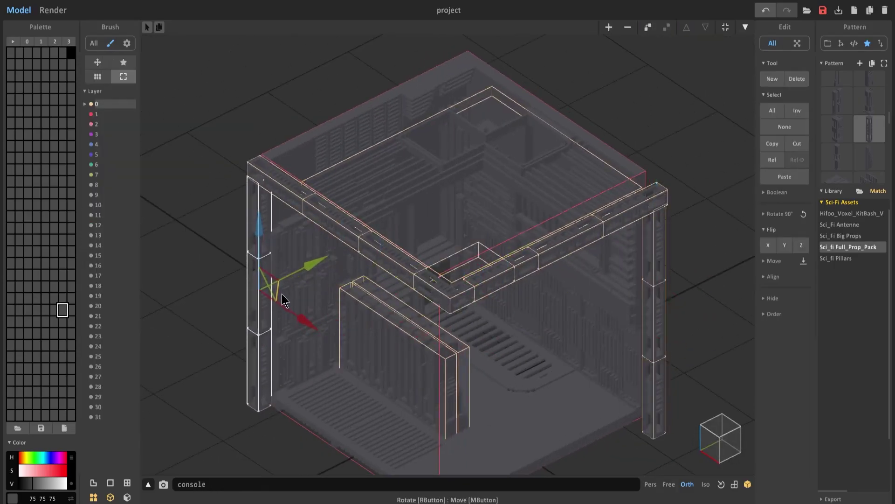
left_click(53, 14)
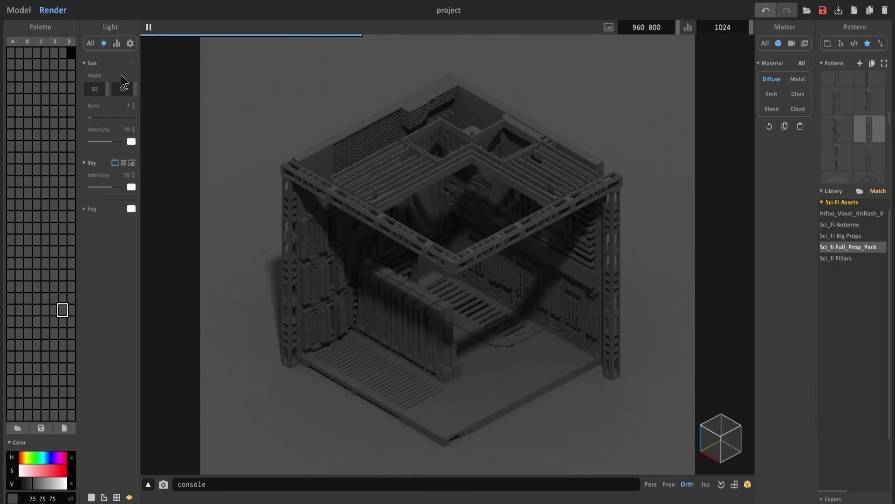
mouse_move(332, 200)
right_mouse_down()
mouse_move(327, 231)
mouse_move(328, 209)
right_mouse_up()
- Select the right pillar, its top beam and the corner piece together and shift them inward against the room's edge
left_click(26, 18)
right_click_drag(536, 177, 569, 240)
left_click(624, 318)
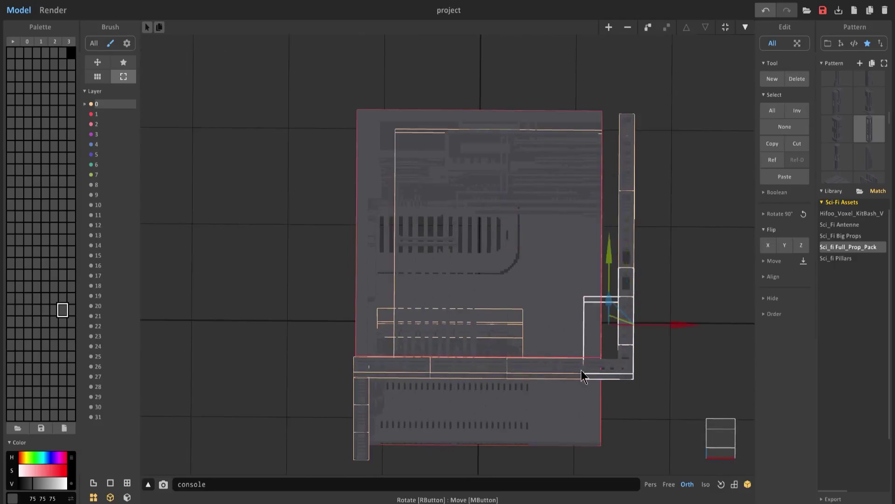
left_click(628, 245, "shift")
left_click(627, 163, "shift")
right_click_drag(640, 245, 593, 201)
left_click(646, 234, "shift")
left_click(644, 315, "shift")
right_click_drag(643, 319, 665, 330)
left_click_drag(657, 306, 640, 299)
- Shorten the top beam segment next to the merged corner piece so that the two do not overlap
right_click_drag(508, 302, 517, 301)
scroll(527, 298, "up", 3)
left_click(537, 295)
left_click(583, 294)
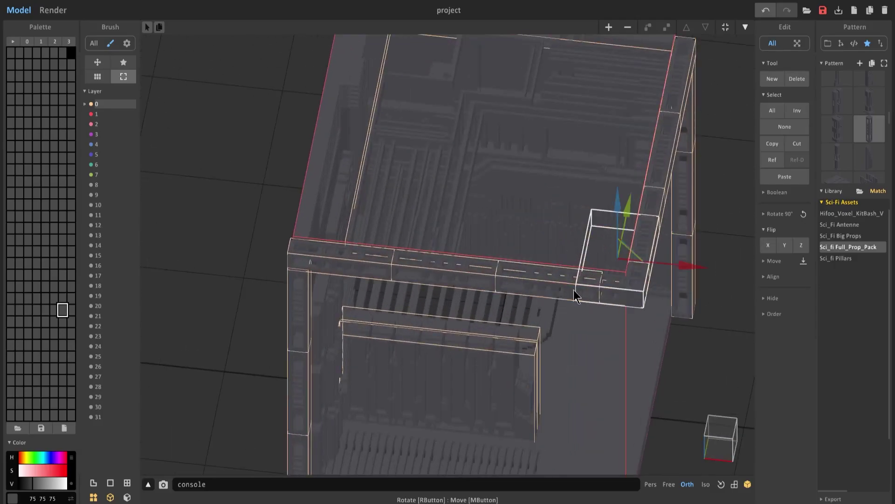
left_click(564, 295)
key("Tab")
left_click(642, 29)
left_click_drag(667, 297, 645, 300)
left_click(641, 30)
key("Tab")
- Render the room with its completed pillar and beam frame and examine it from several angles
right_click_drag(485, 149, 429, 108)
scroll(429, 108, "down", 3)
left_click(54, 11)
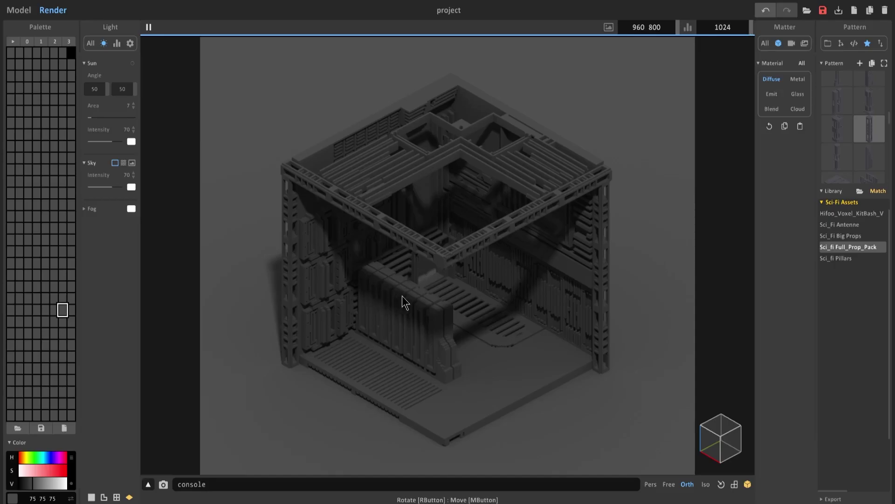
mouse_move(398, 294)
right_mouse_down()
mouse_move(377, 275)
mouse_move(396, 256)
mouse_move(332, 224)
mouse_move(380, 237)
mouse_move(390, 284)
right_mouse_up()
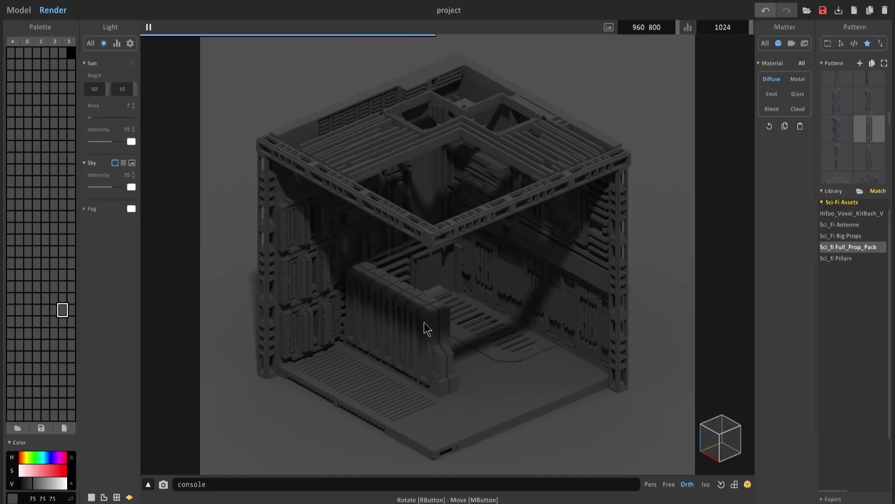
right_click_drag(293, 220, 294, 206)
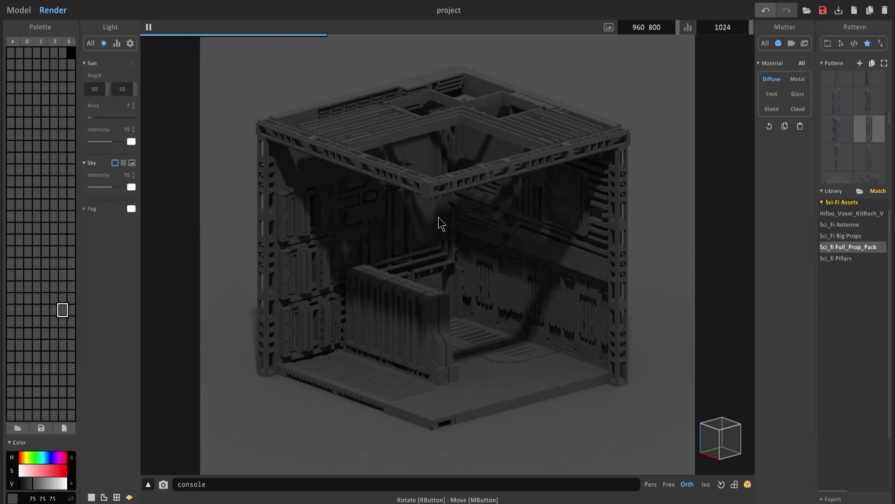
right_click_drag(438, 217, 441, 221)
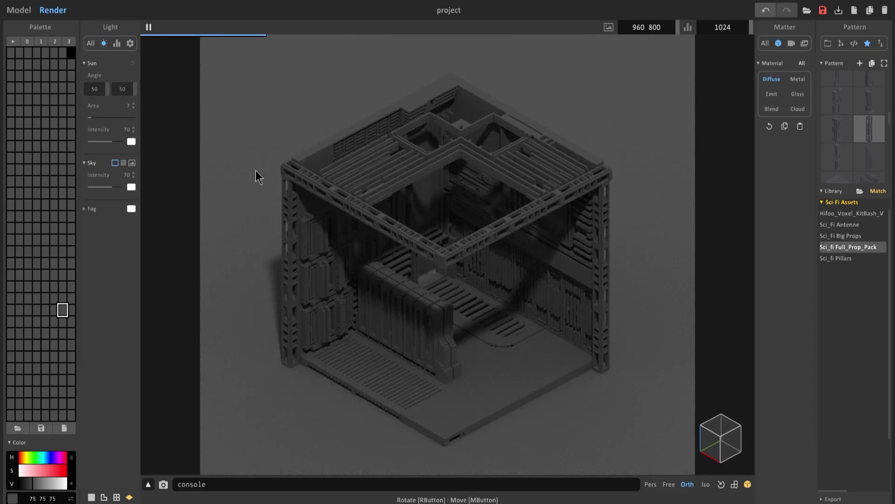
- Set the sun intensity to 125 and switch the sky to atmospheric scattering
left_click(130, 135)
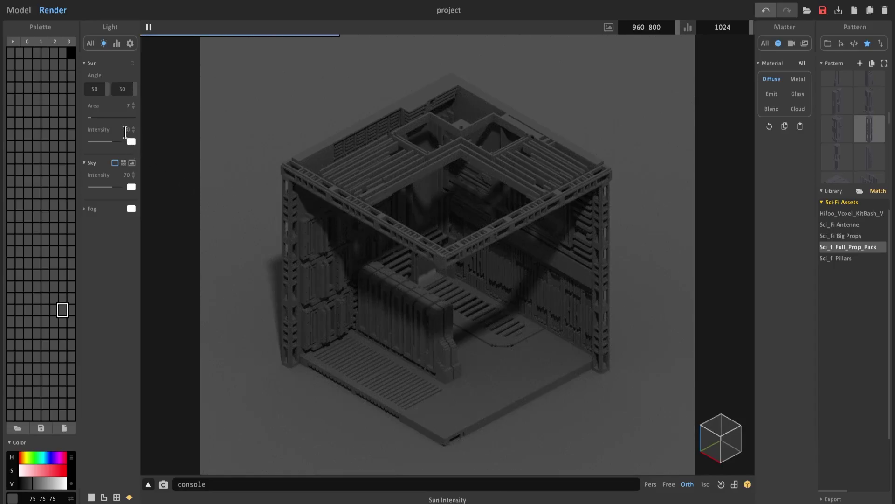
type("125")
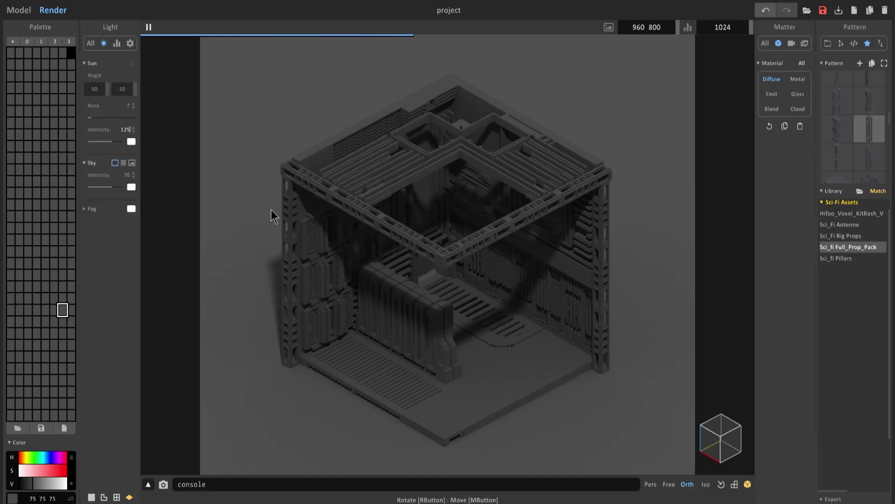
left_click(124, 162)
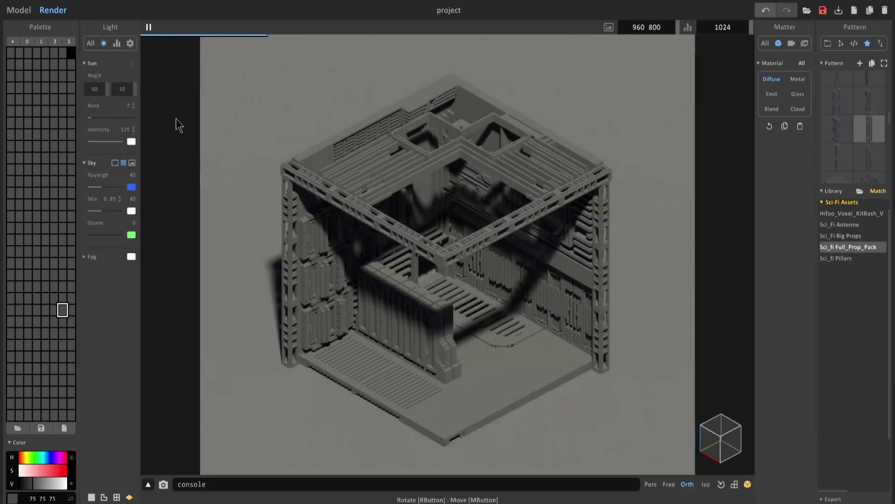
- Set the sun intensity to 75 and switch the sky back to the uniform type
left_click_drag(120, 130, 147, 130)
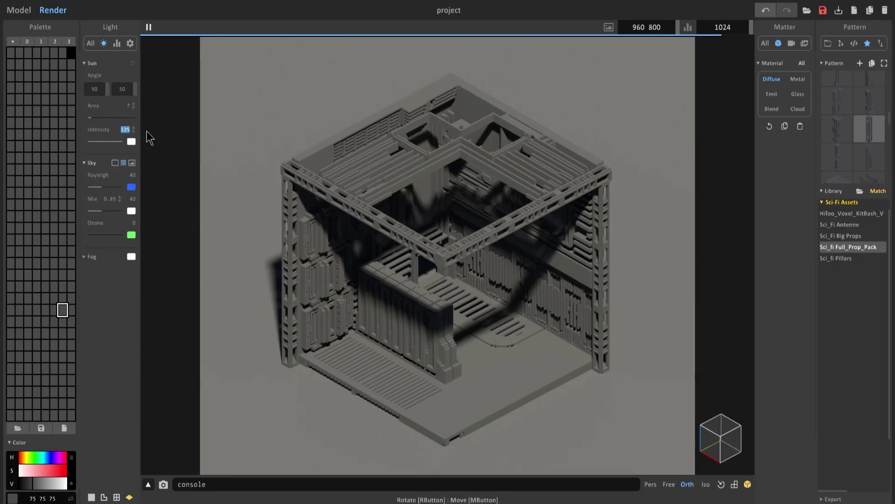
type("75")
key("Return")
left_click(114, 164)
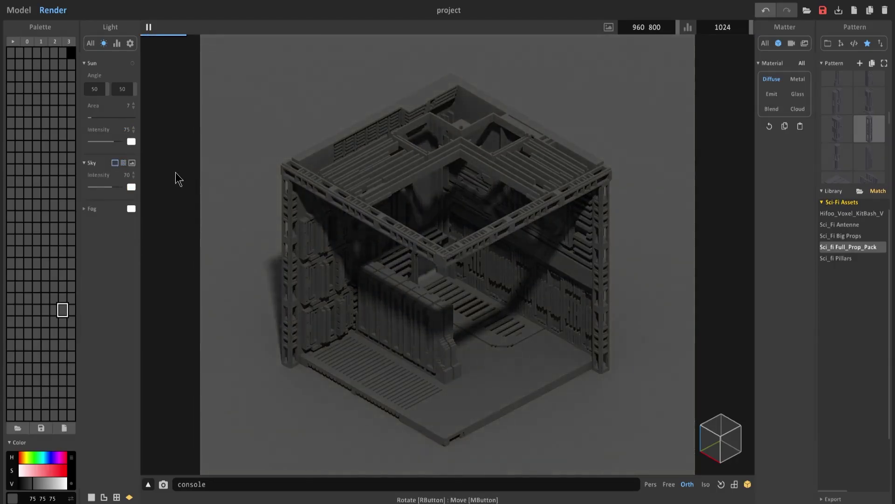
- Use the atmospheric scattering sky with a sun intensity of 122
left_click(123, 163)
left_click_drag(121, 129, 150, 128)
type("122")
key("Return")
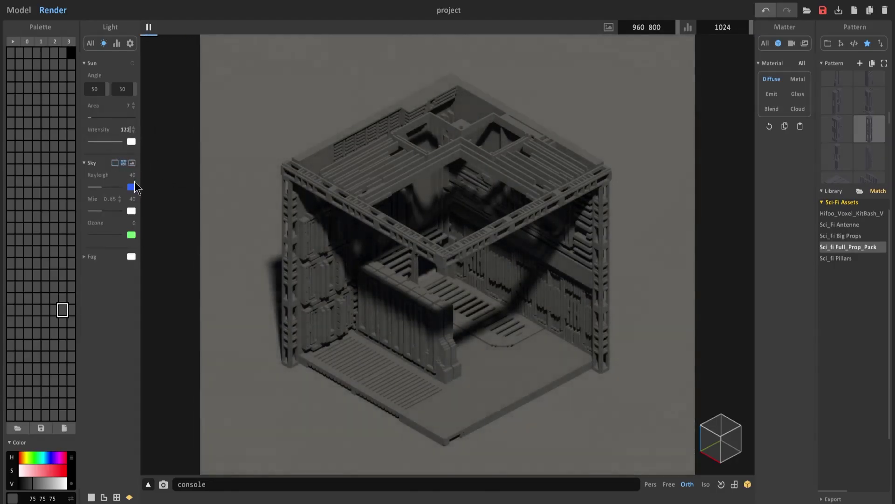
- Set both sun angles to 90 and the sun area to 52, hide the ground and enable the background colour
left_click_drag(135, 89, 177, 90)
left_click(113, 118)
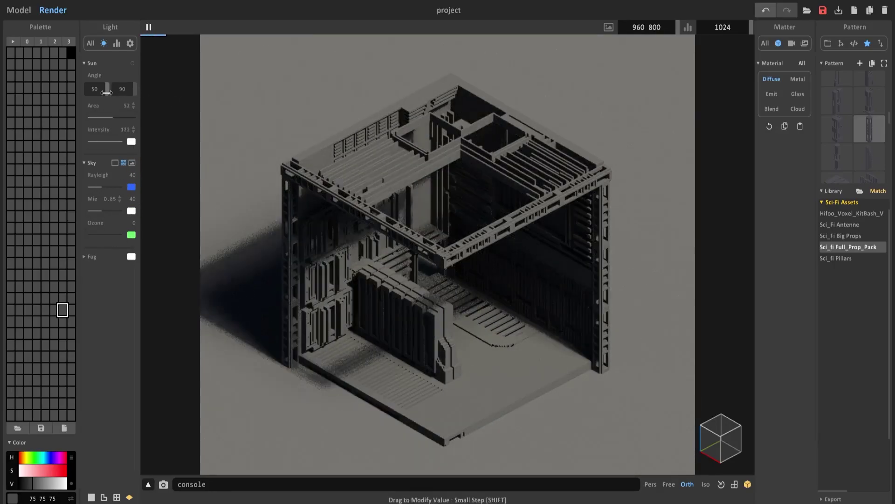
left_click_drag(107, 88, 168, 93)
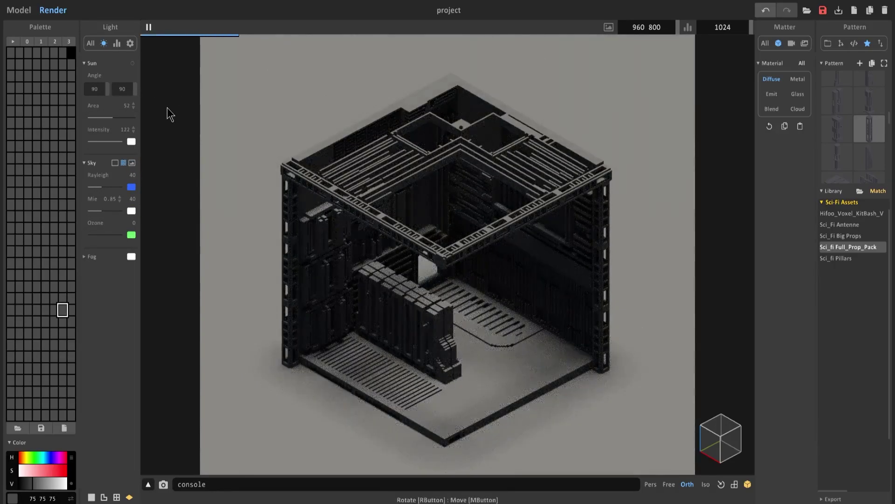
left_click(129, 497)
left_click(91, 497)
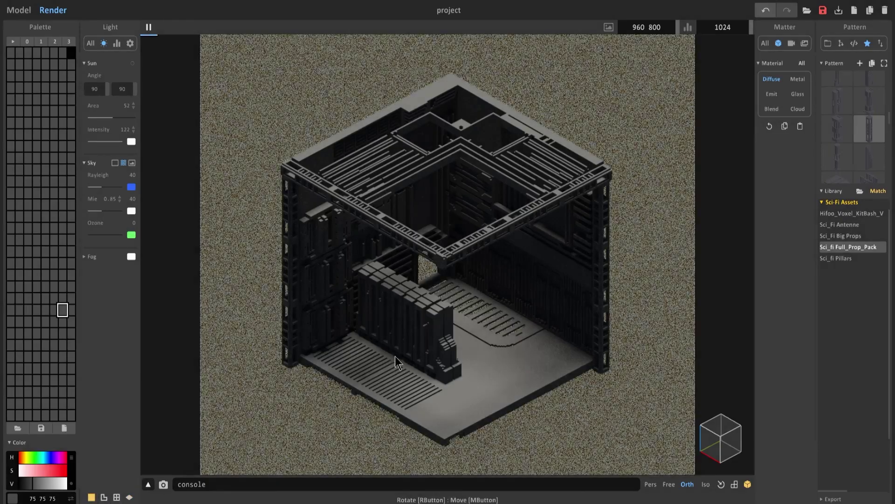
- Set the camera film exposure to 2.9 and the vignette to 20
left_click(791, 43)
left_click(769, 194)
left_click(771, 218)
- Light the scene with the HDR image sky and set its rotation to 148
left_click(132, 163)
left_click(114, 211)
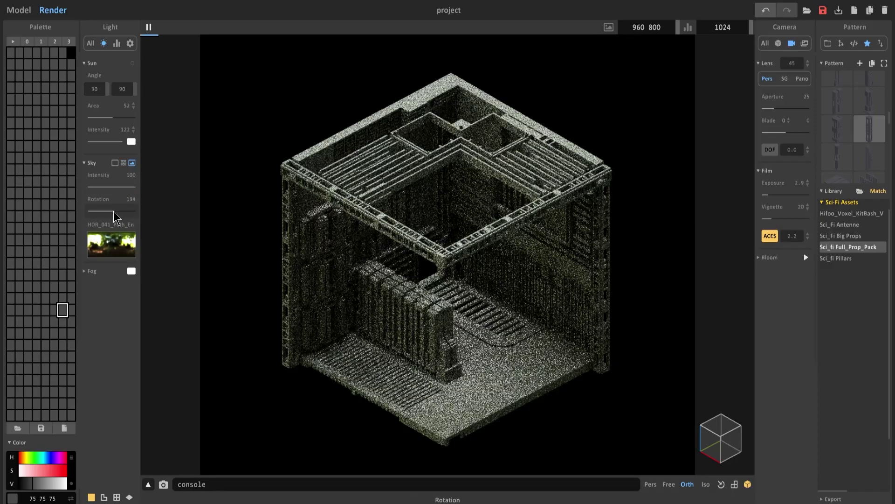
left_click_drag(125, 215, 107, 211)
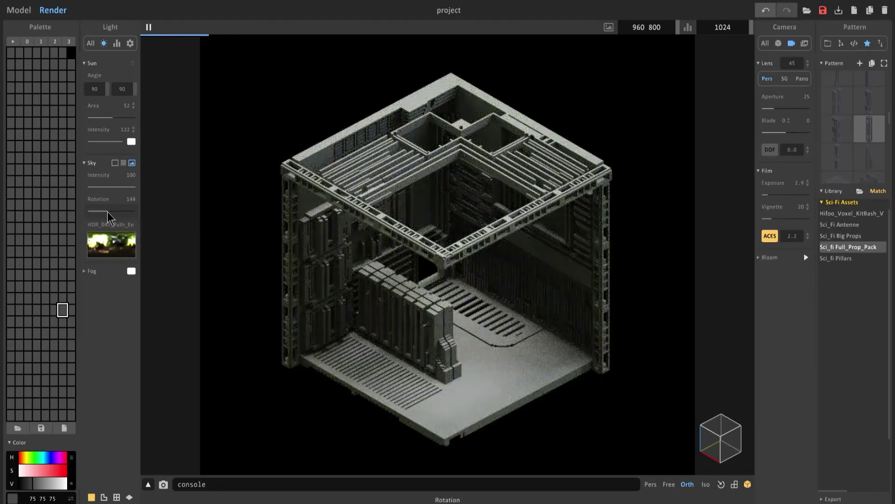
- Make the material Metal with a metallic value of 9 and a specular value of 1.23
left_click(779, 44)
left_click(799, 80)
left_click(766, 241)
left_click(773, 218)
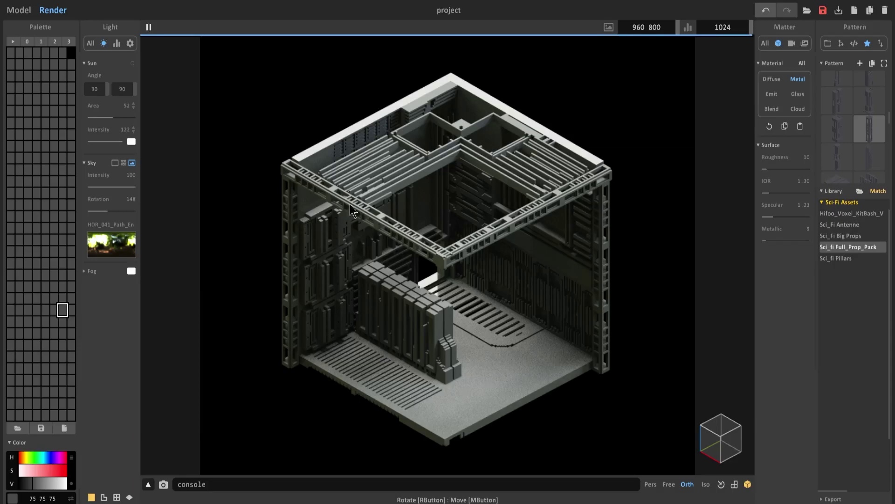
- Return to the model and save the project as Sci-fi Test
left_click(19, 10)
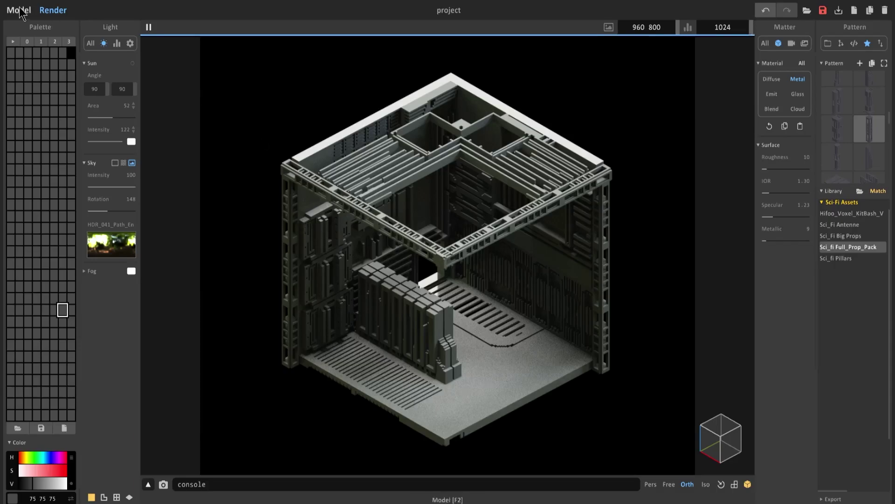
scroll(608, 173, "down", 3)
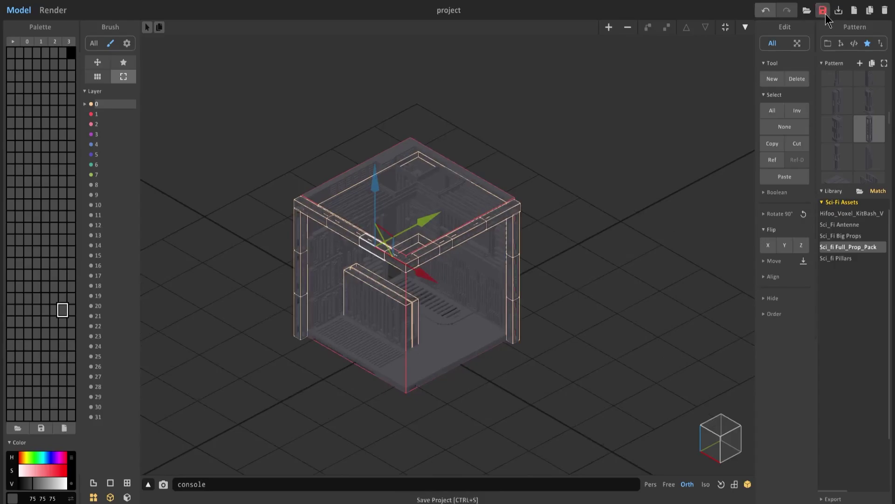
right_click_drag(545, 326, 535, 230)
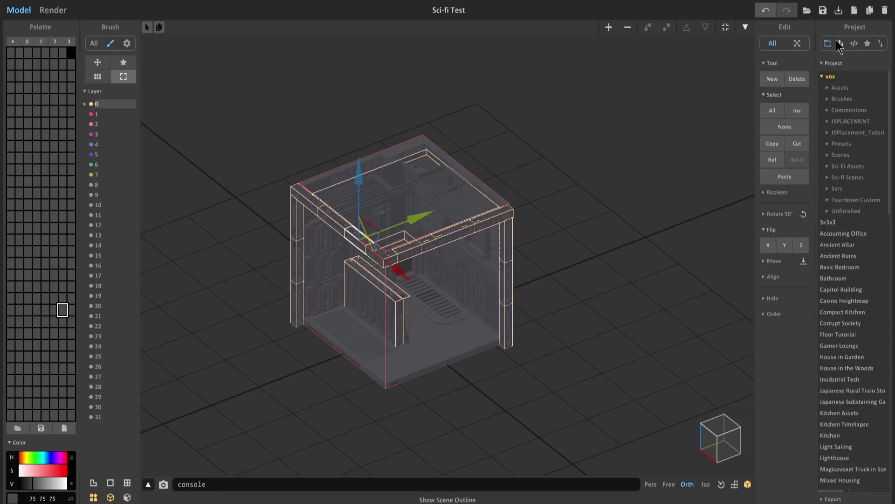
- Start a new project, cut the default 40-voxel cube down to a slim square pillar and carve a tall vertical recess into it
left_click(854, 10)
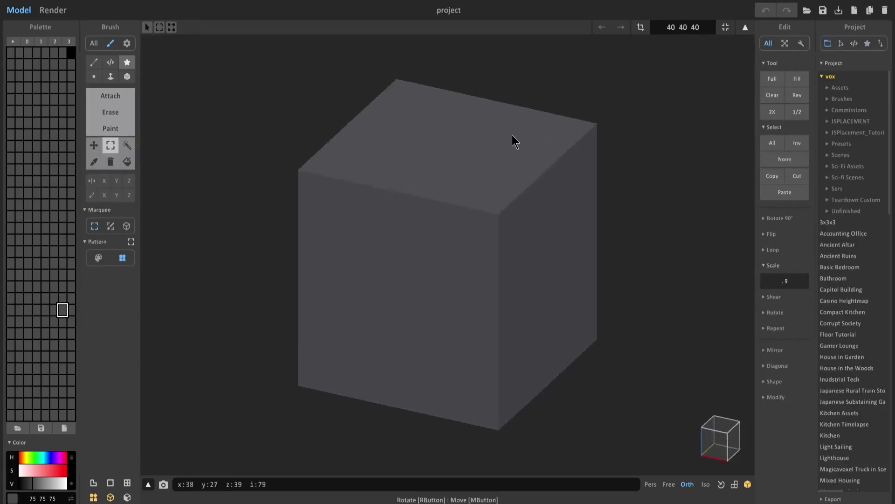
left_click(111, 76)
left_click(527, 245)
left_click_drag(524, 239, 402, 182)
mouse_move(309, 213)
left_mouse_down()
mouse_move(426, 146)
mouse_move(465, 293)
left_mouse_up()
left_click(127, 76)
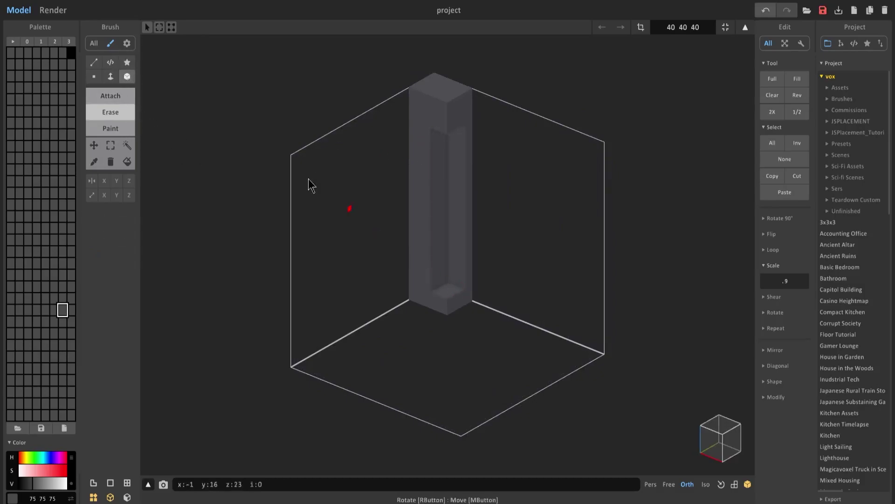
- Attach a small block across the pillar's recess, slightly above mid-height
left_click(112, 95)
left_click(111, 76)
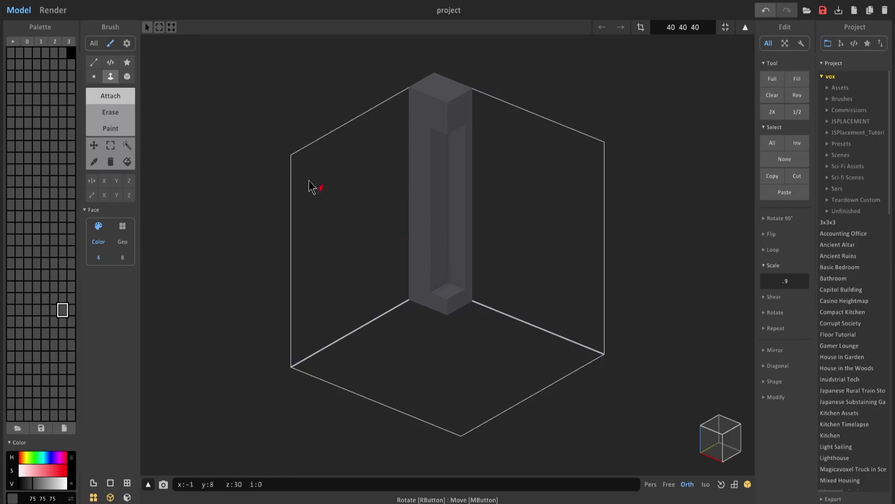
left_click(127, 76)
mouse_move(432, 187)
left_mouse_down()
mouse_move(468, 212)
mouse_move(459, 198)
left_mouse_up()
right_click_drag(479, 203, 461, 188)
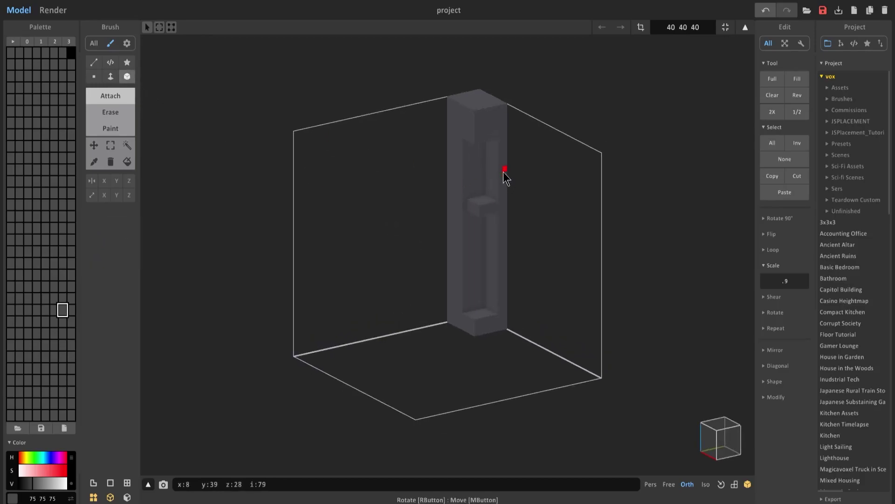
- Fit the model volume to the pillar and save the project as New_Asset
left_click(726, 28)
key("Tab")
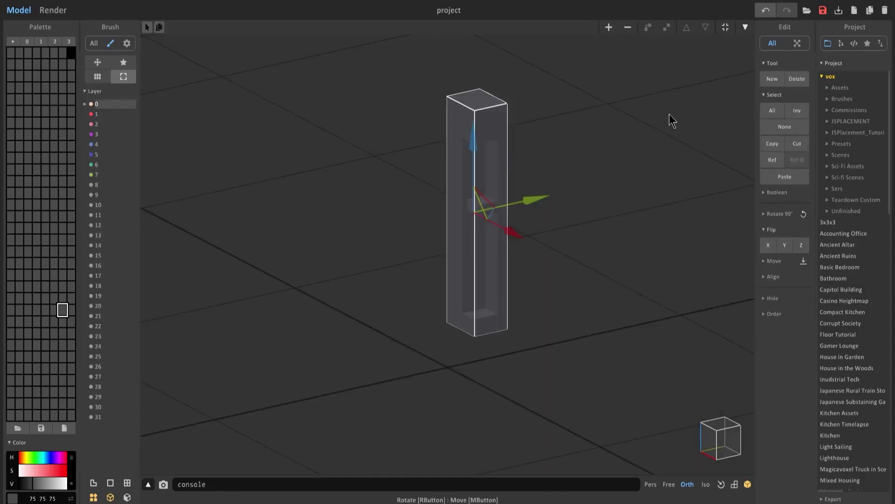
left_click(823, 10)
right_click_drag(610, 187, 572, 194)
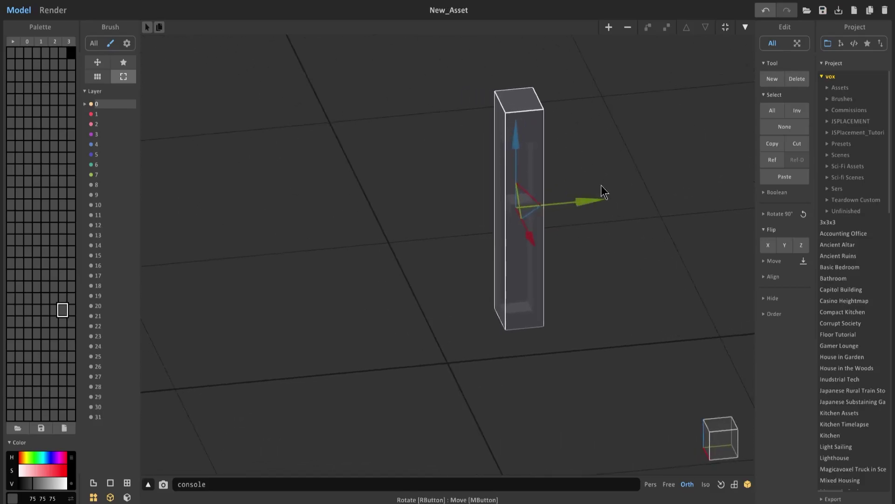
middle_click_drag(660, 177, 563, 200)
right_click_drag(563, 200, 602, 194)
middle_click_drag(471, 116, 532, 169)
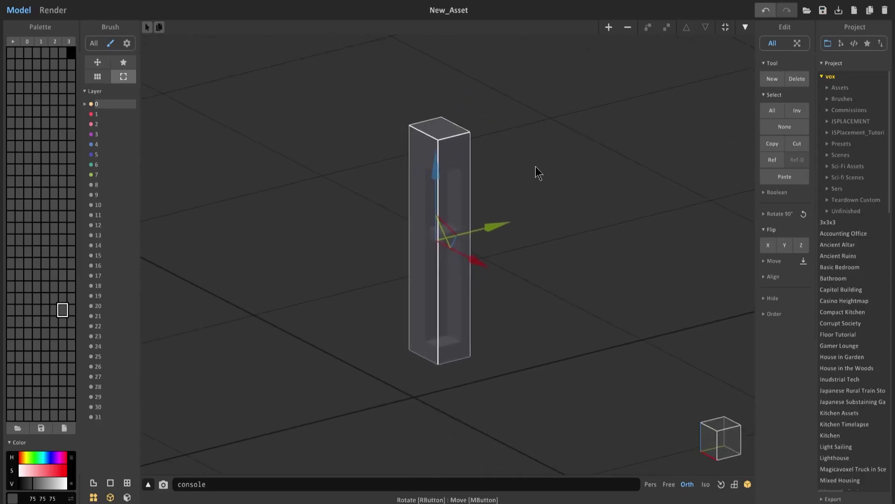
- Start a new project and load New_Asset from the pattern library as the active pattern
left_click(855, 10)
key("0")
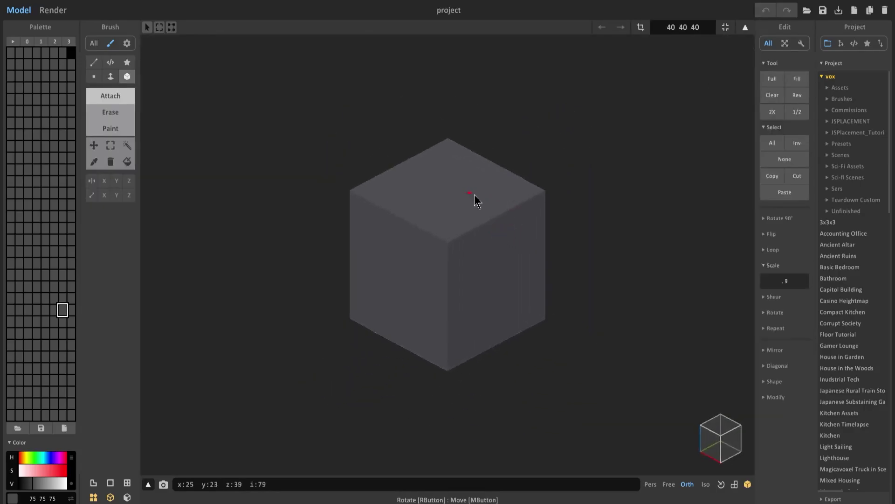
left_click(868, 43)
left_click(833, 216)
scroll(843, 225, "down", 1)
scroll(852, 261, "up", 1)
scroll(854, 234, "down", 2)
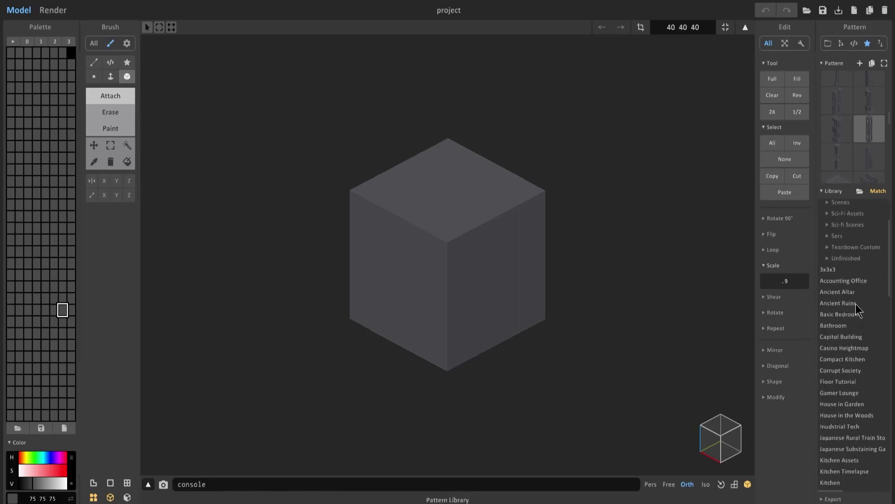
scroll(865, 293, "down", 9)
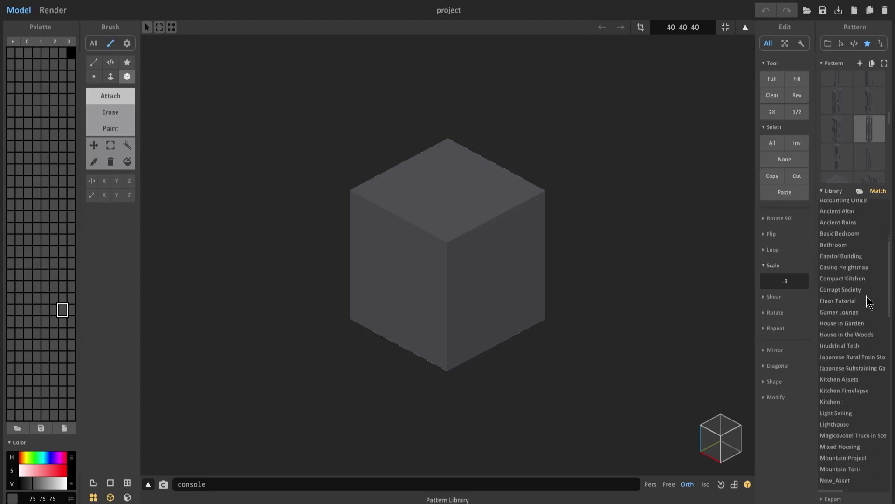
scroll(866, 350, "up", 2)
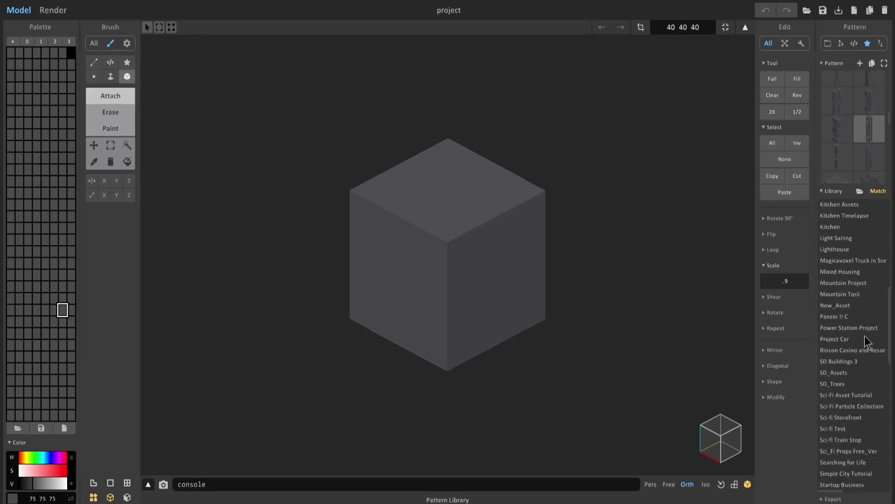
left_click(844, 307)
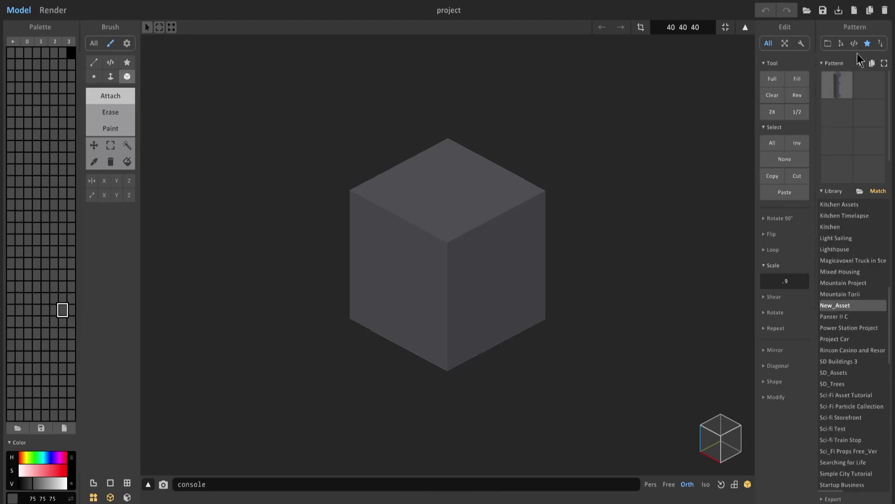
- With the pattern brush in Attach mode, stamp New_Asset upright three times side by side across one side face of the cube
left_click(126, 62)
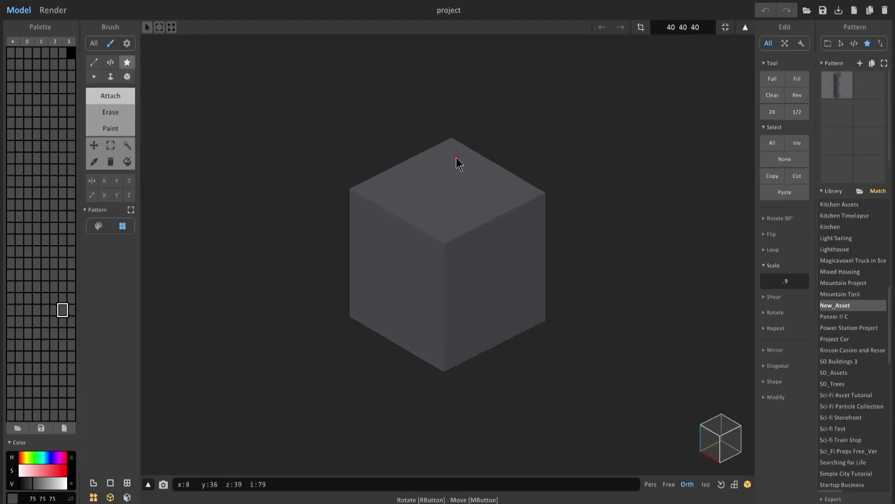
right_click_drag(460, 160, 196, 88)
right_click_drag(467, 232, 490, 250)
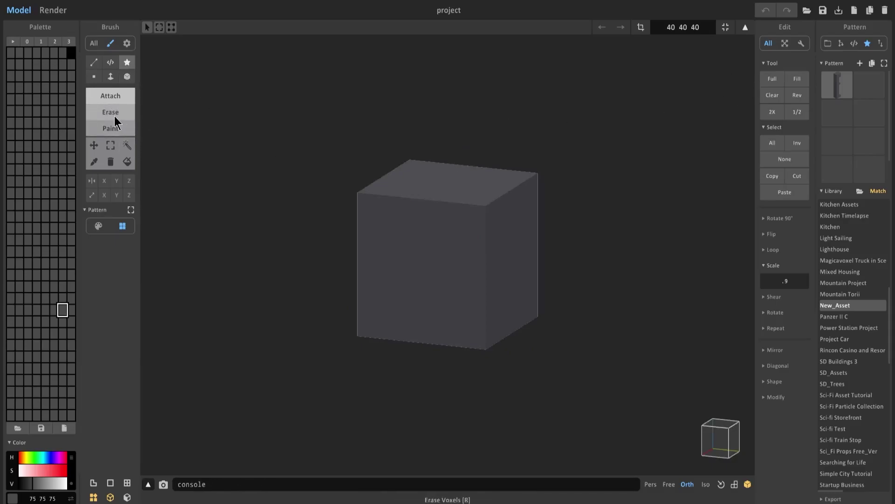
mouse_move(482, 250)
right_mouse_down()
mouse_move(457, 252)
mouse_move(448, 266)
mouse_move(478, 271)
right_mouse_up()
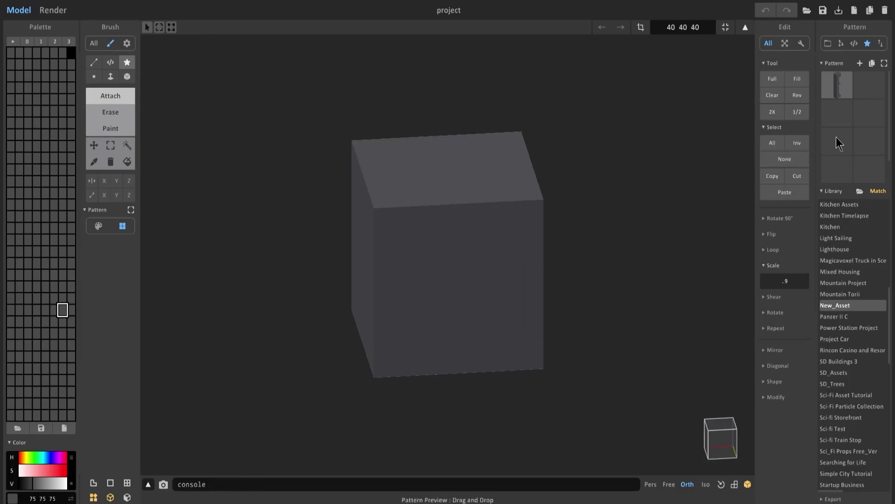
left_click(516, 272)
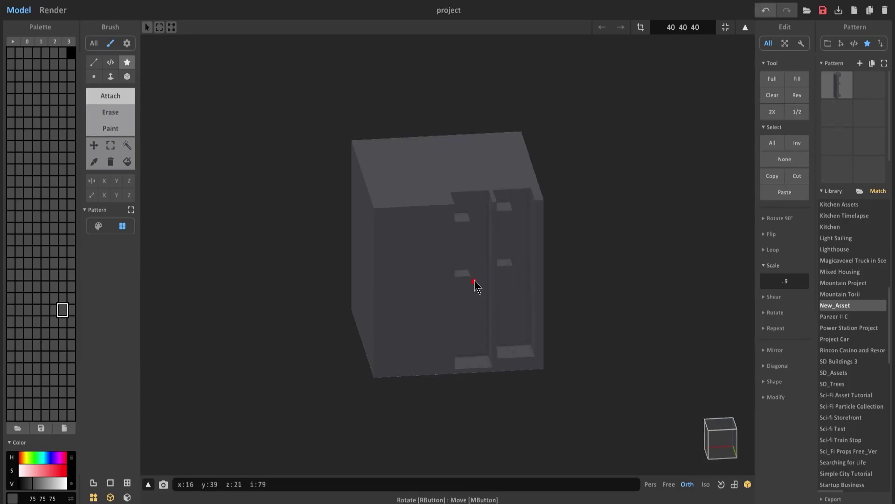
left_click(469, 279)
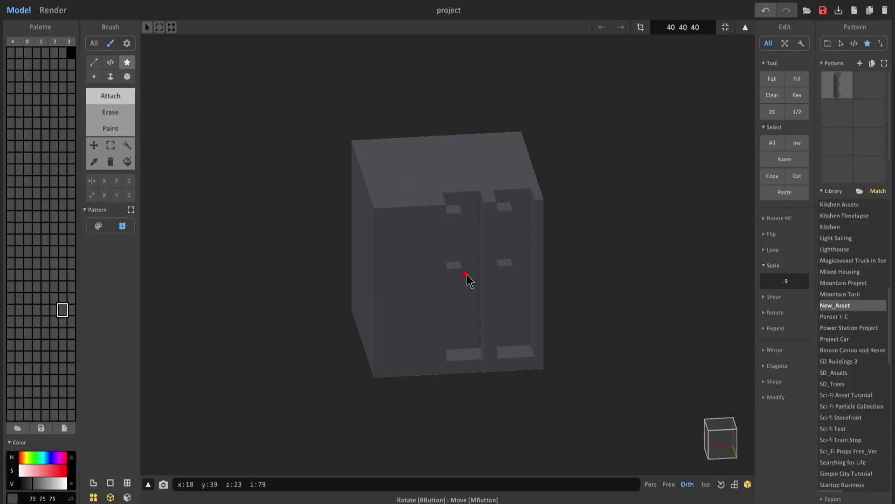
left_click(414, 276)
- Stamp the New_Asset pattern twice in parallel on the cube's top face, towards the edge away from the three upright recesses
right_click_drag(414, 276, 284, 301)
right_click_drag(487, 286, 510, 246)
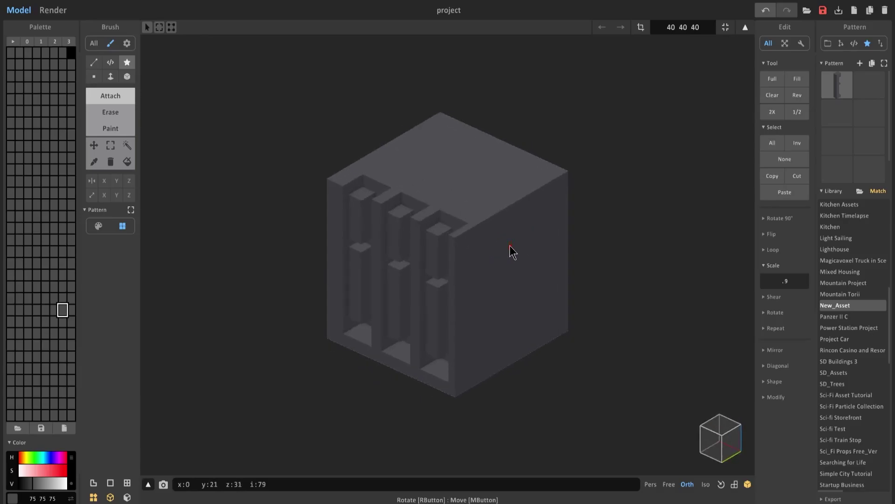
right_click_drag(482, 264, 578, 276)
right_click_drag(507, 259, 380, 254)
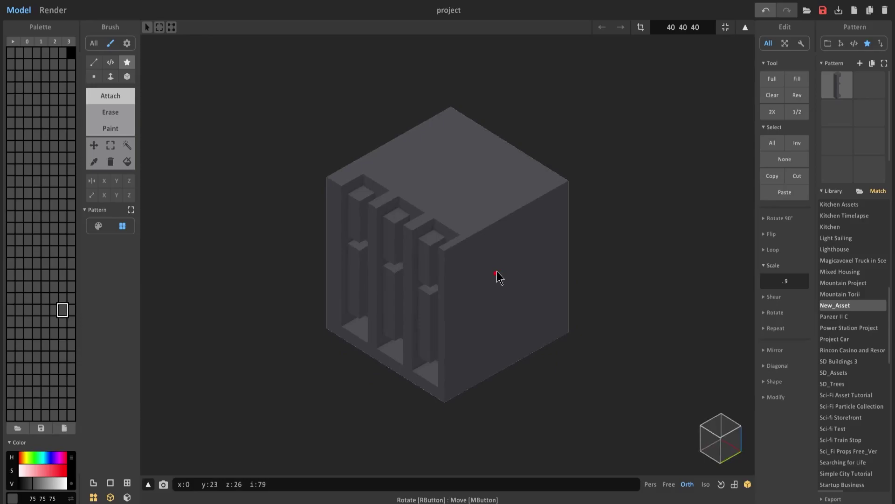
right_click_drag(497, 264, 508, 179)
left_click_drag(462, 177, 458, 183)
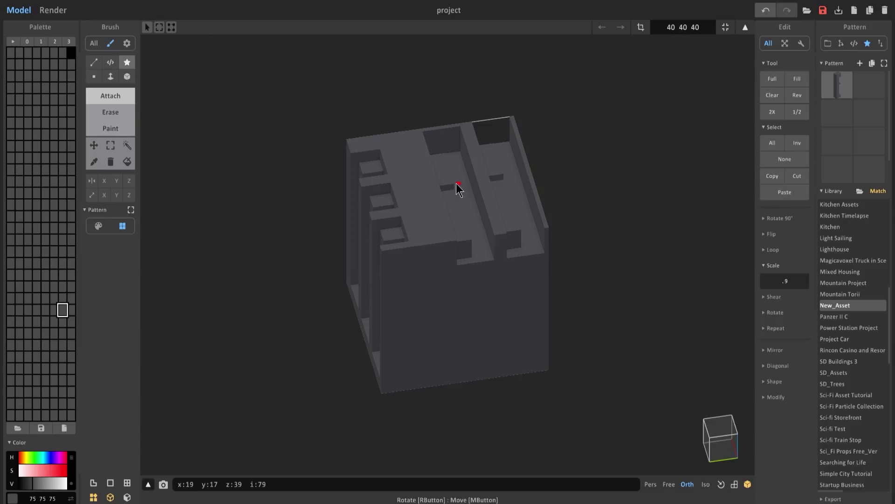
- Stamp the pattern horizontally, one above the other, on the lower half of the side face opposite the three upright recesses
right_click_drag(458, 183, 499, 266)
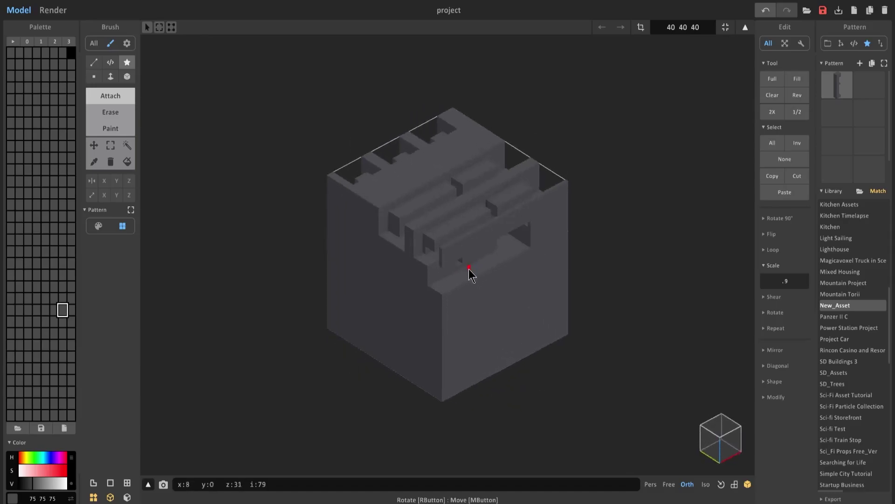
right_click_drag(447, 300, 410, 280)
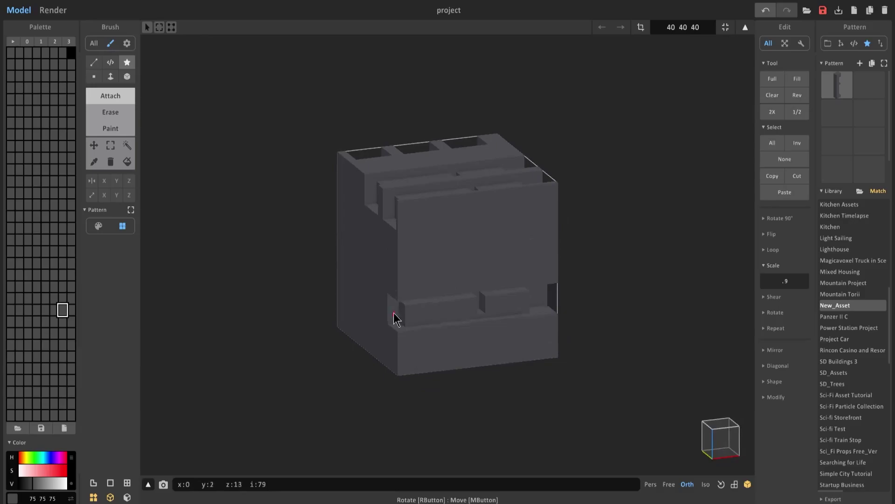
left_click(401, 290)
right_click_drag(449, 306, 502, 286)
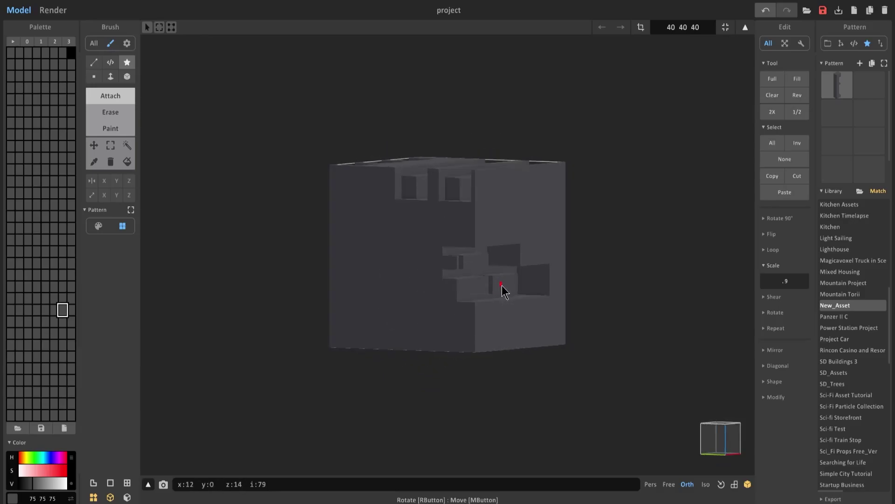
- Stamp the New_Asset pattern horizontally along the lower part of an untouched side face of the cube
right_click_drag(463, 320, 561, 359)
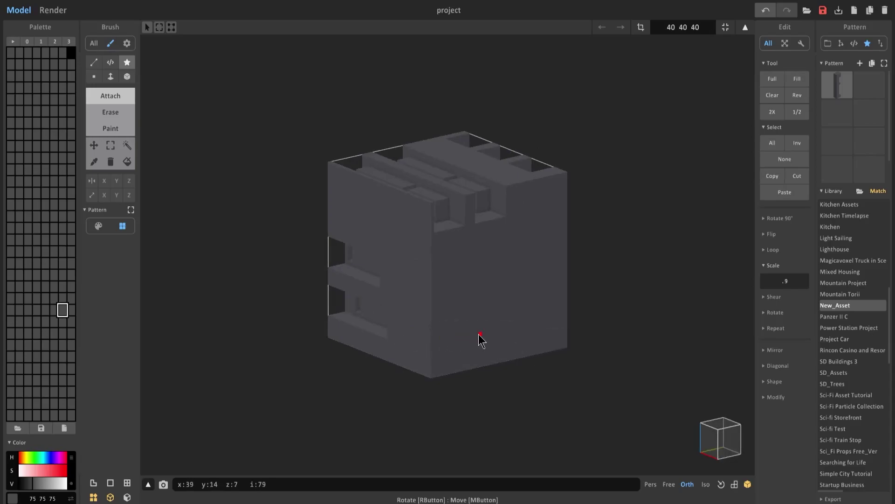
left_click(501, 322)
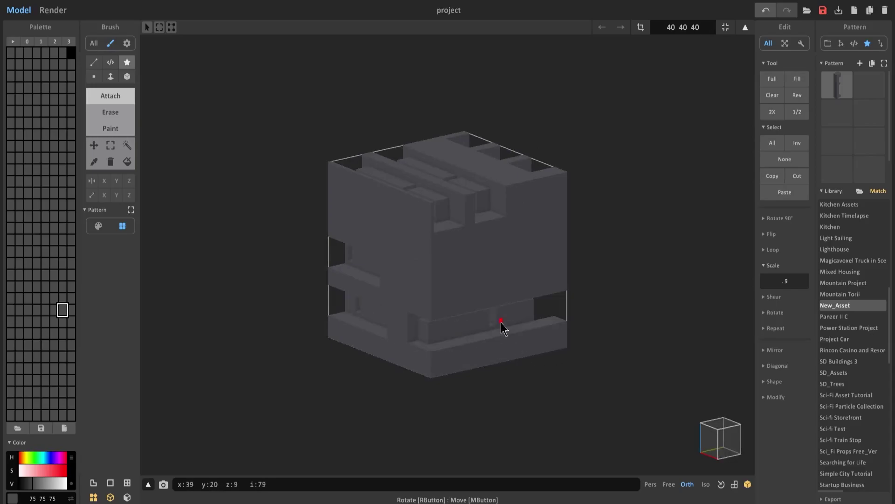
right_click_drag(501, 327, 399, 320)
left_click_drag(402, 256, 396, 281)
left_click(495, 263)
mouse_move(494, 269)
right_mouse_down()
mouse_move(414, 246)
mouse_move(436, 240)
mouse_move(404, 286)
mouse_move(448, 274)
right_mouse_up()
scroll(410, 261, "up", 2)
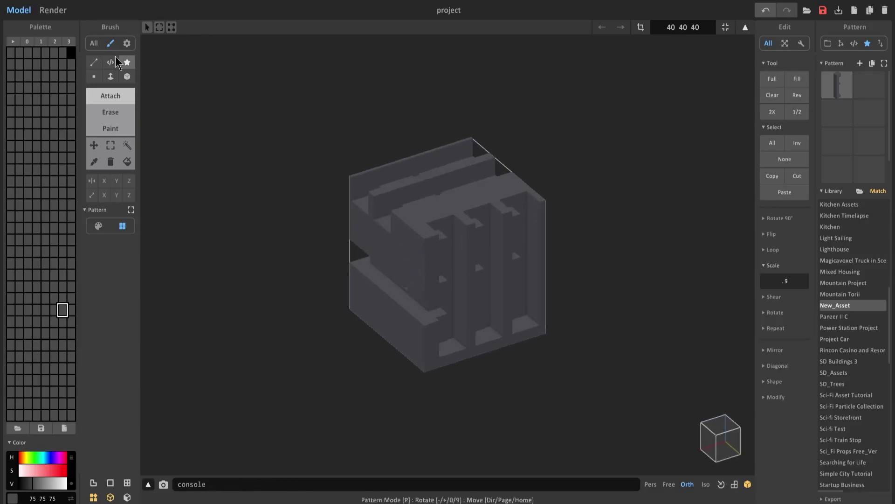
- Render the patterned cube and view it from several sides
left_click(52, 9)
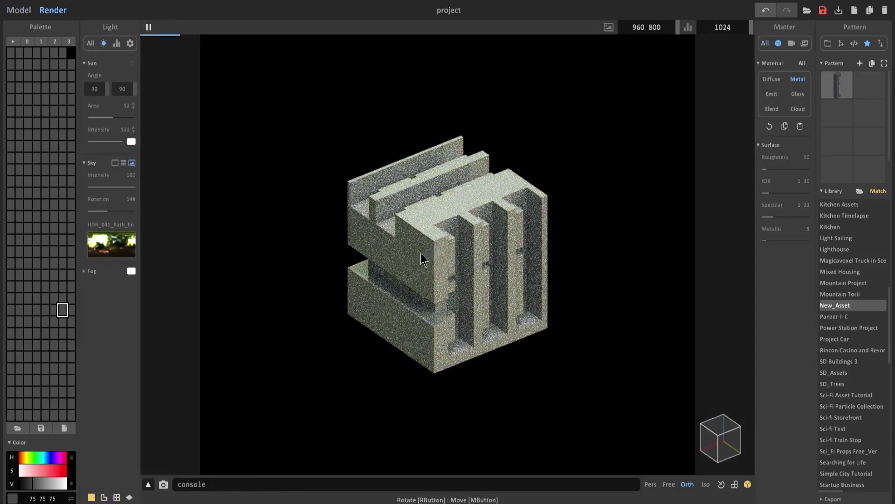
right_click_drag(433, 259, 542, 278)
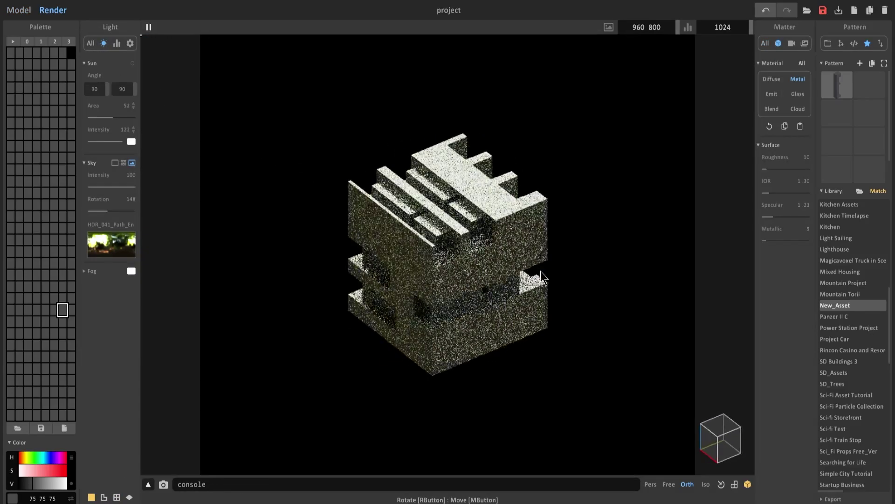
right_click_drag(432, 280, 449, 265)
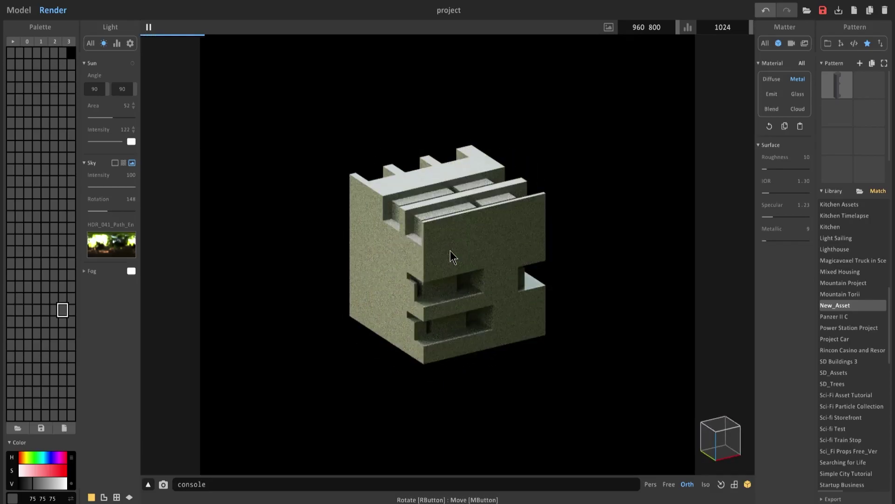